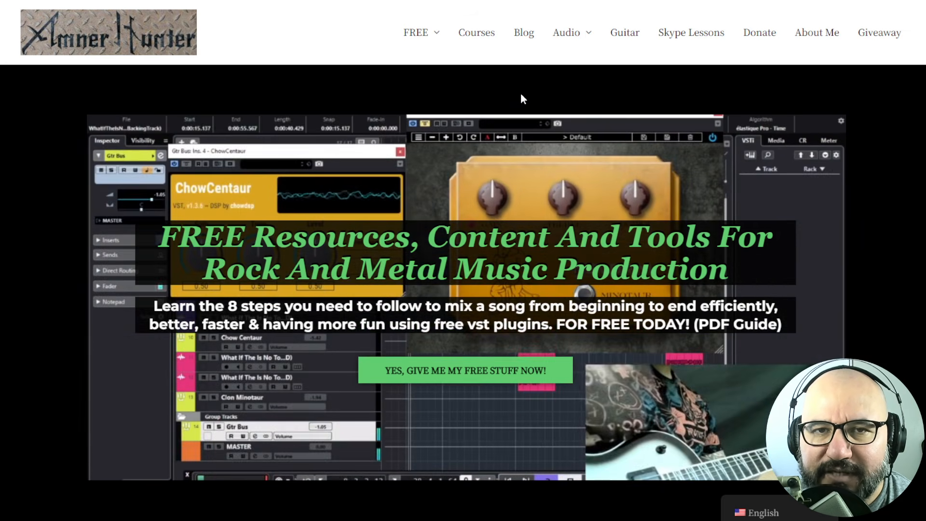
- Audition several vowel buttons in the plugin, ending with the ɑ vowel selected
mouse_move(416, 31)
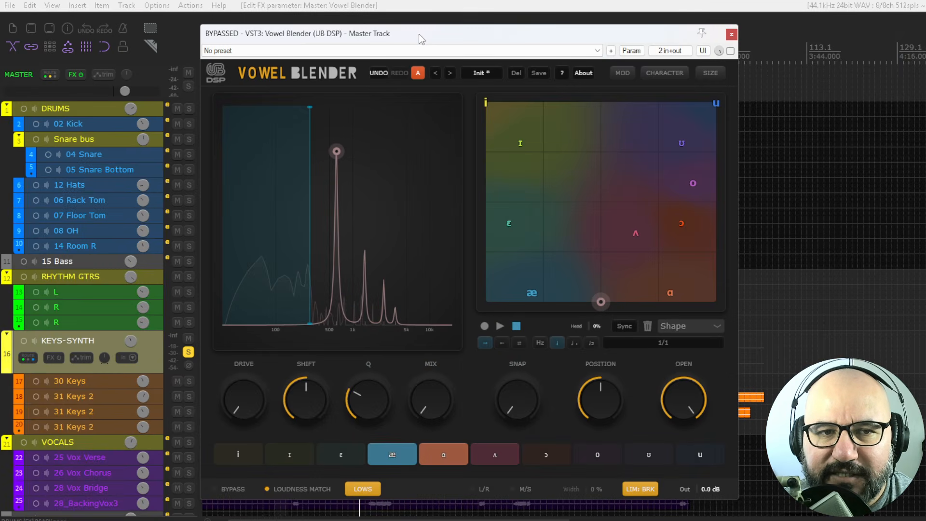
left_click_drag(418, 34, 415, 34)
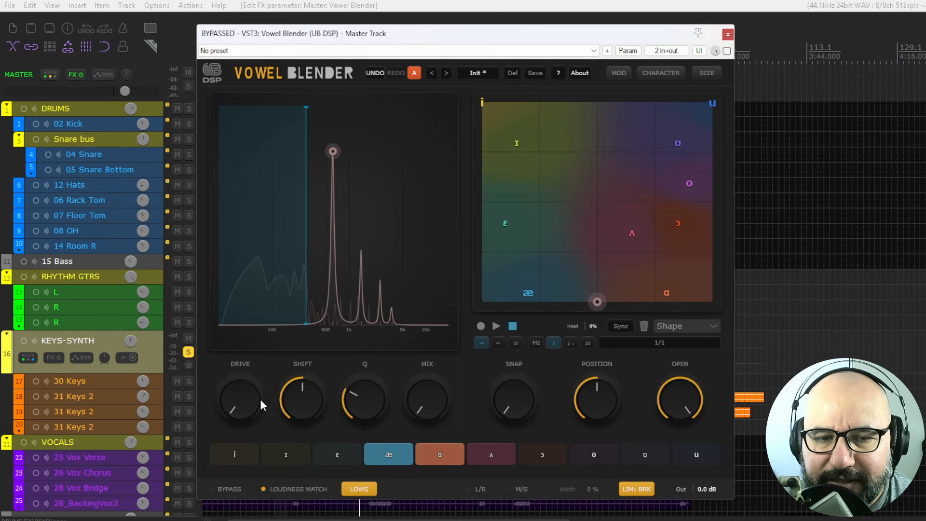
left_click(536, 453)
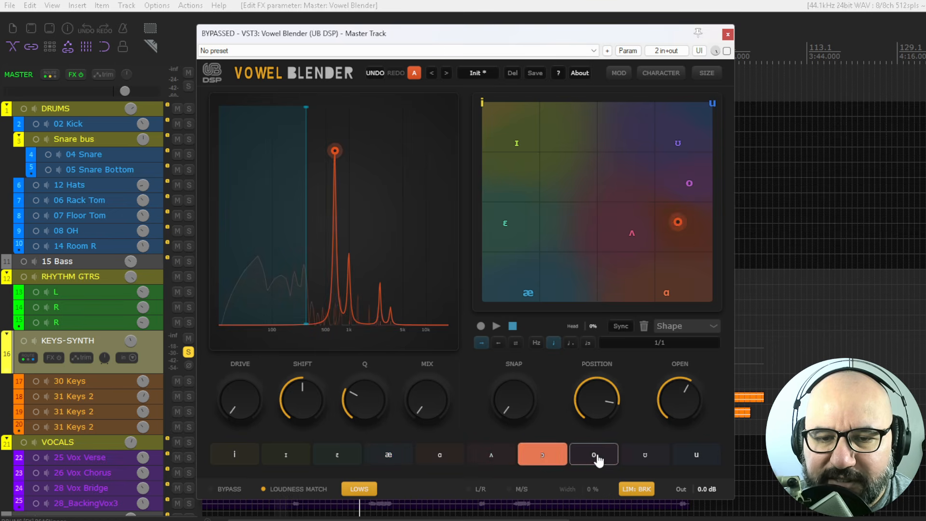
left_click(597, 460)
left_click(534, 461)
left_click(485, 461)
left_click(443, 458)
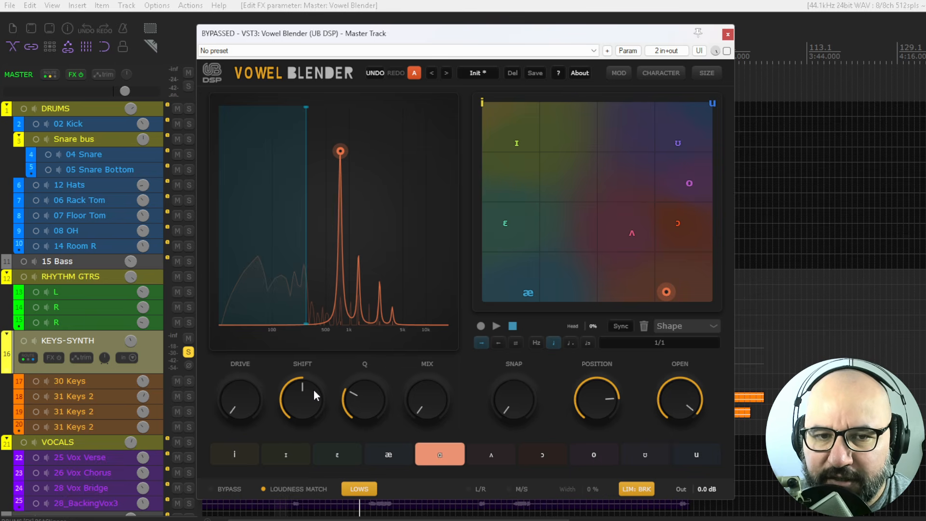
- Try the Drive knob and raise the Shift amount
mouse_move(244, 404)
left_mouse_down()
mouse_move(248, 209)
mouse_move(210, 418)
mouse_move(259, 407)
left_mouse_up()
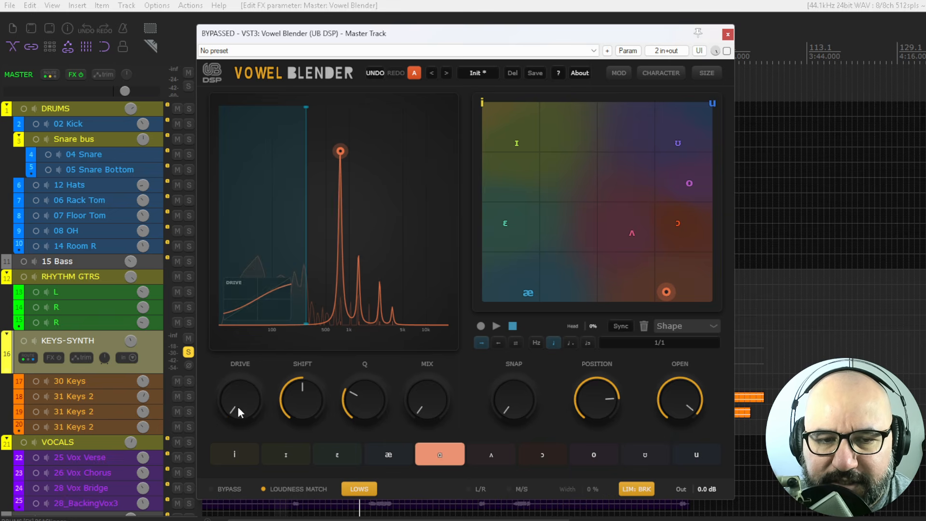
left_click_drag(317, 408, 287, 391)
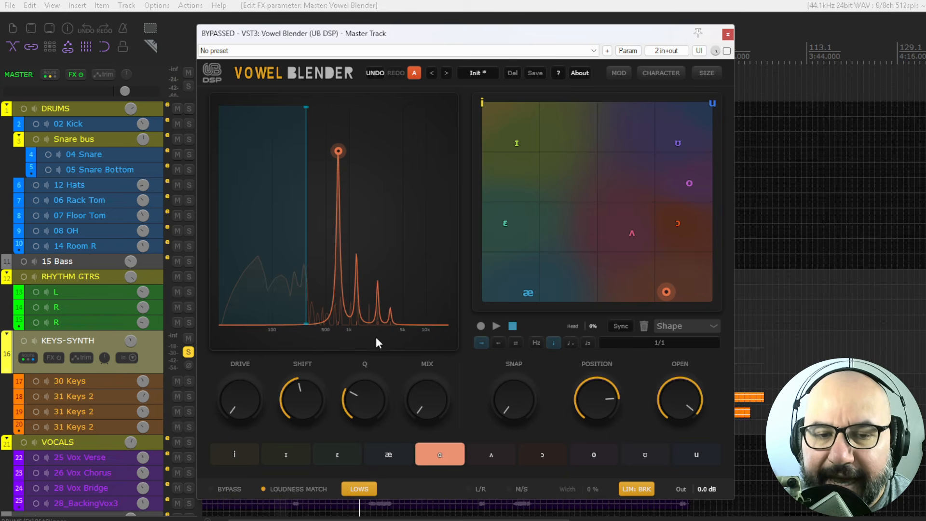
left_click_drag(310, 395, 315, 354)
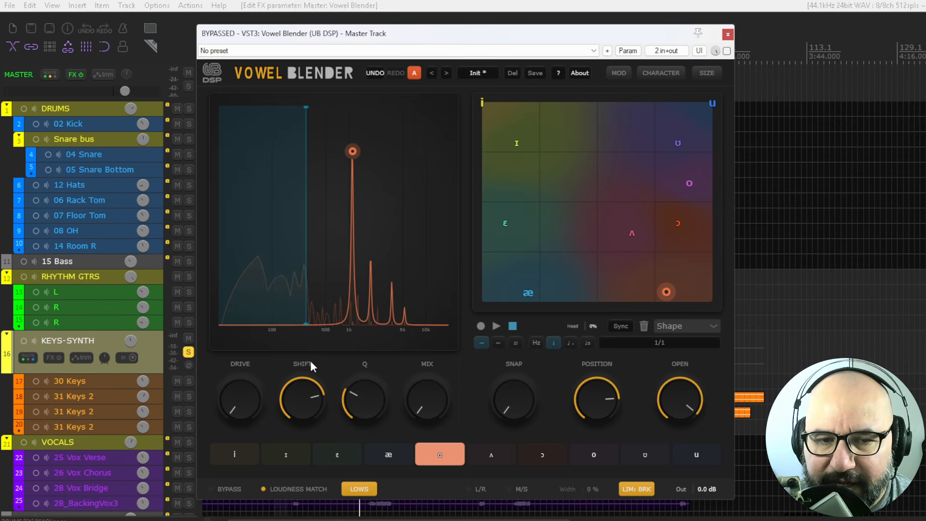
- Try out the Q and Mix knobs
left_click_drag(362, 380, 355, 461)
left_click_drag(362, 404, 361, 380)
left_click_drag(422, 404, 396, 437)
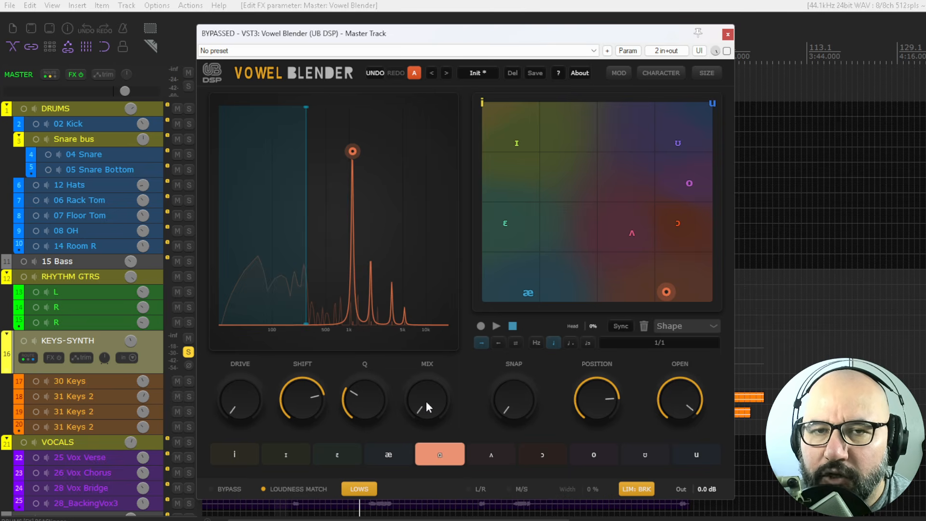
mouse_move(421, 406)
left_mouse_down()
mouse_move(425, 197)
mouse_move(384, 398)
mouse_move(424, 401)
left_mouse_up()
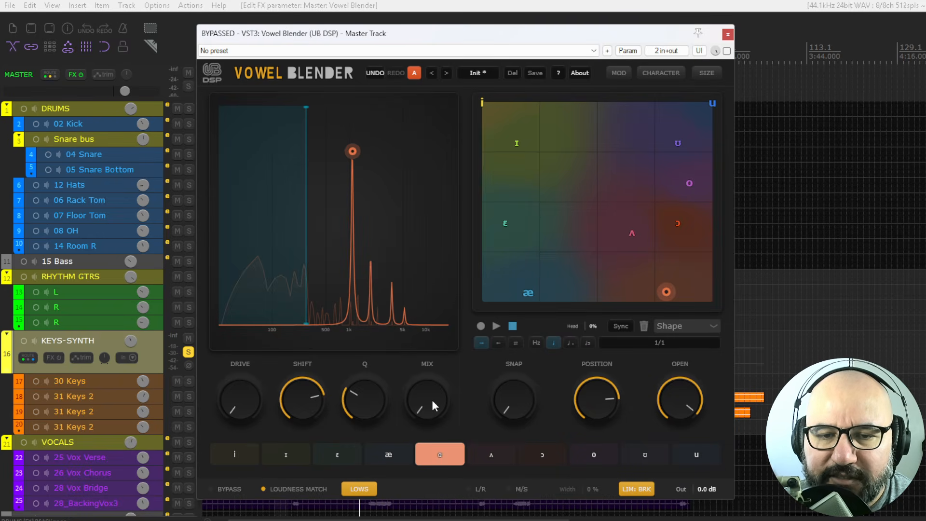
- Adjust the Snap, Position and Open knobs to move the vowel point across the grid
left_click_drag(514, 405, 486, 403)
left_click_drag(625, 400, 593, 430)
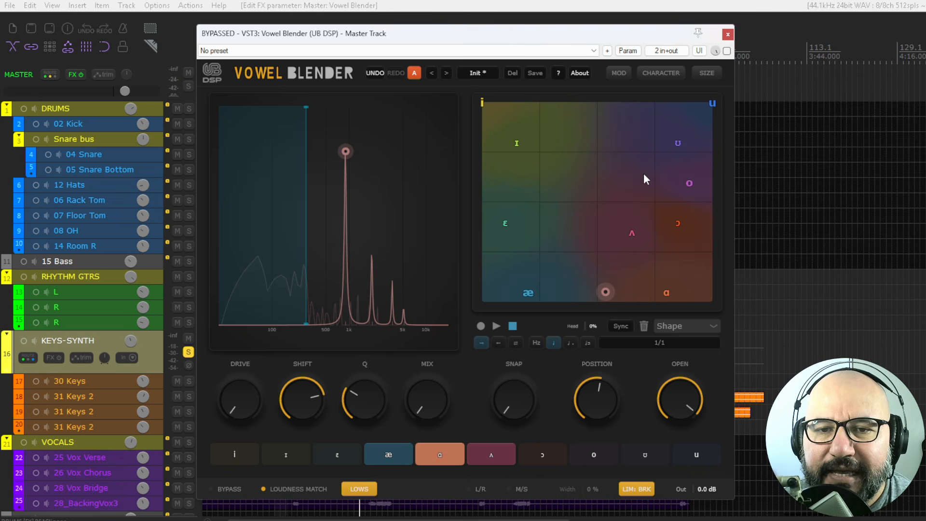
left_click_drag(596, 401, 592, 394)
left_click_drag(685, 402, 673, 448)
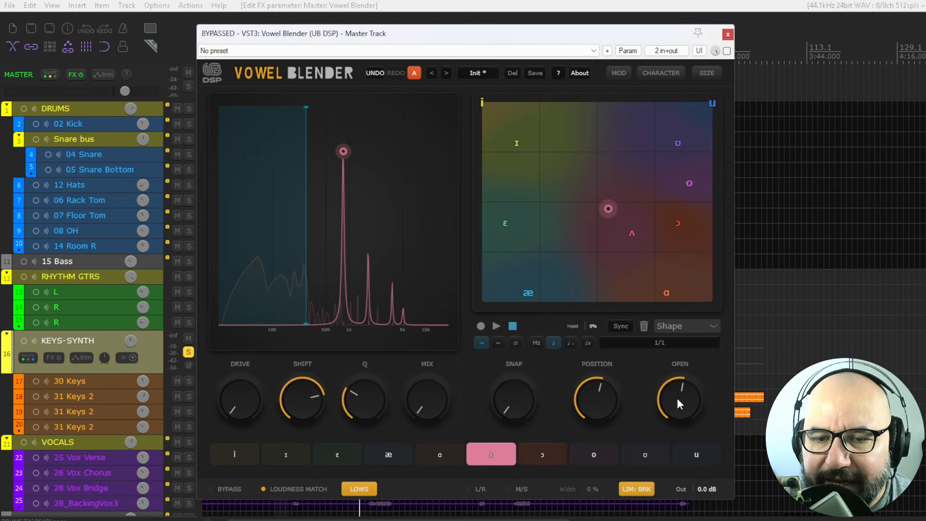
left_click_drag(676, 403, 676, 408)
mouse_move(604, 404)
left_mouse_down()
mouse_move(607, 370)
mouse_move(596, 401)
left_mouse_up()
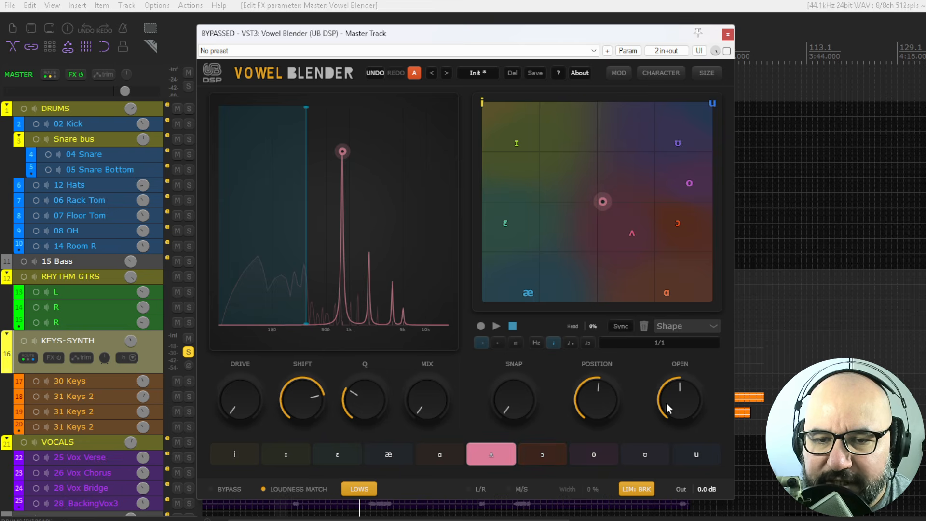
- Fine-tune the Position and Open knobs to settle the vowel blend
left_click_drag(667, 403, 684, 360)
left_click_drag(607, 399, 606, 411)
left_click_drag(700, 407, 689, 425)
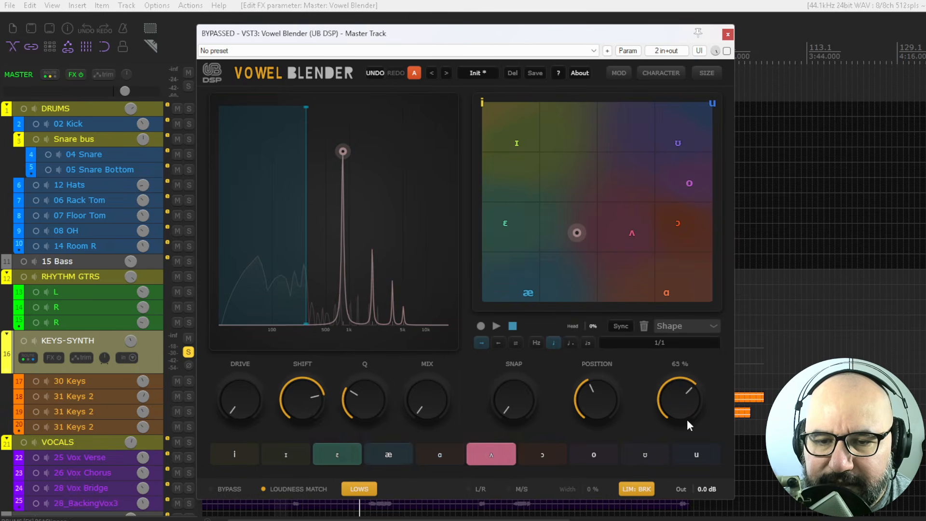
left_click_drag(598, 410, 595, 393)
left_click_drag(675, 401, 679, 372)
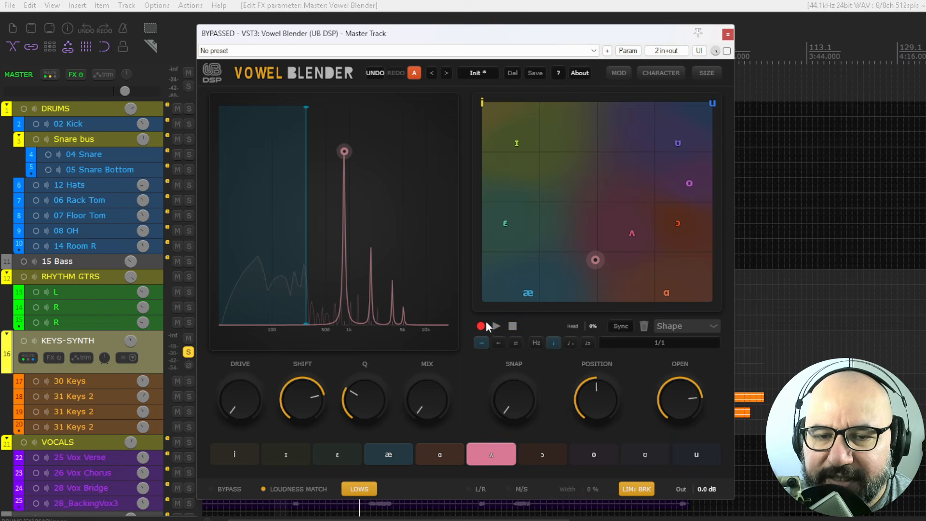
- Record a freehand path through the vowel grid, play it back and enable the plugin
mouse_move(595, 261)
left_mouse_down()
mouse_move(669, 294)
mouse_move(632, 233)
mouse_move(680, 222)
mouse_move(690, 183)
mouse_move(678, 141)
mouse_move(517, 146)
mouse_move(506, 224)
mouse_move(525, 293)
mouse_move(559, 288)
mouse_move(598, 260)
left_mouse_up()
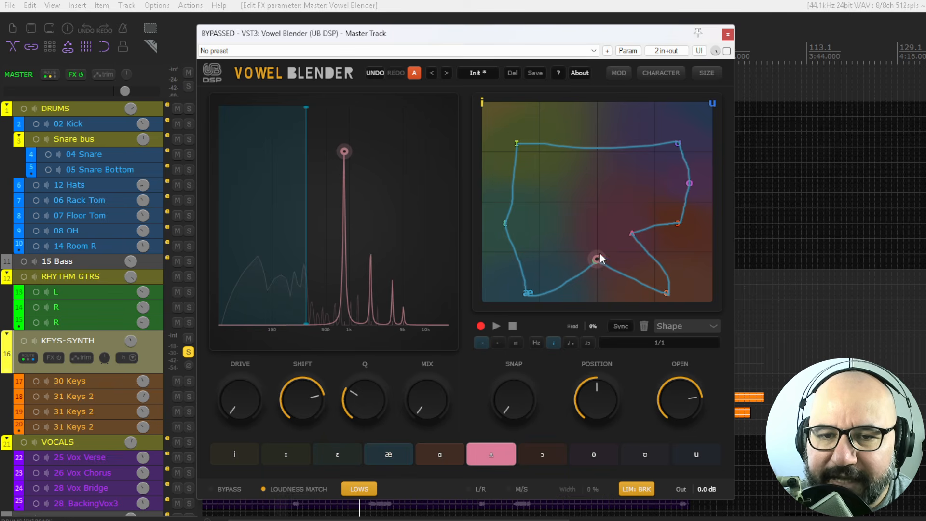
left_click(496, 328)
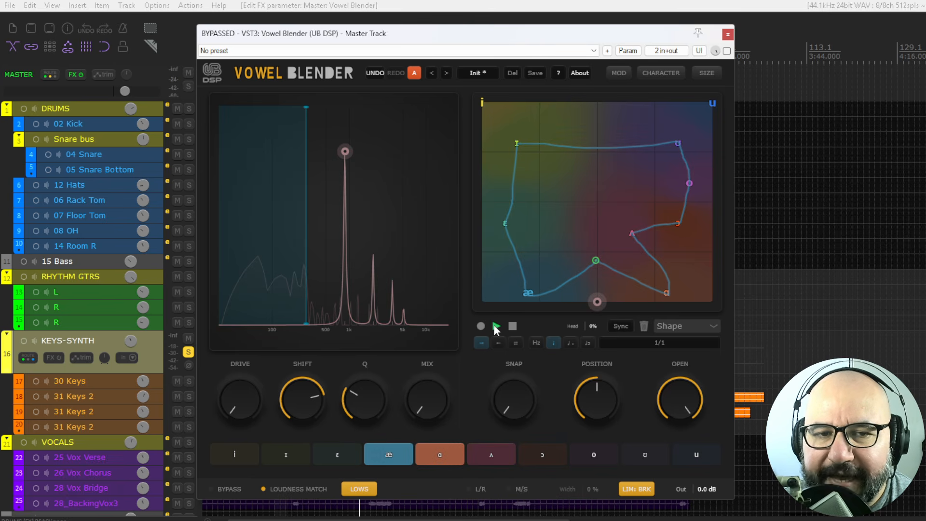
left_click(187, 73)
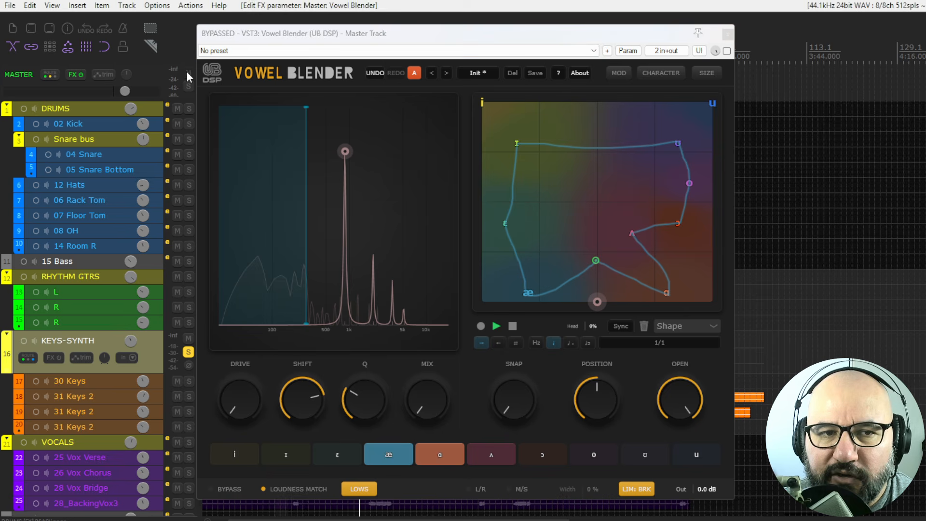
left_click(727, 50)
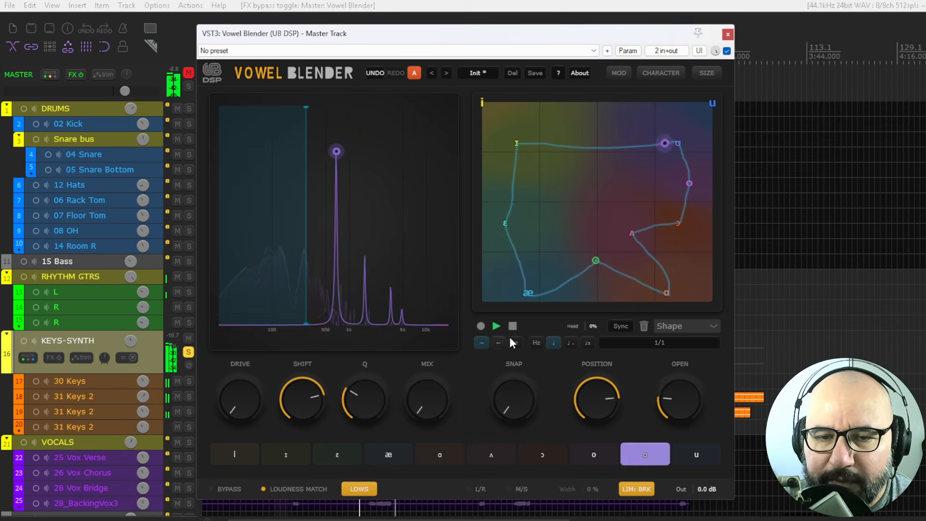
- Set the path modulation rate to 3/1
left_click(651, 344)
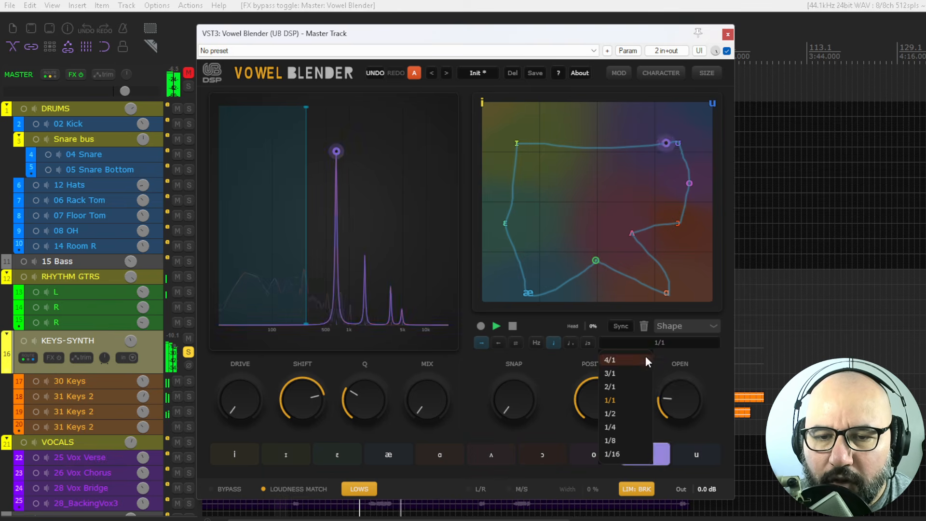
left_click(629, 375)
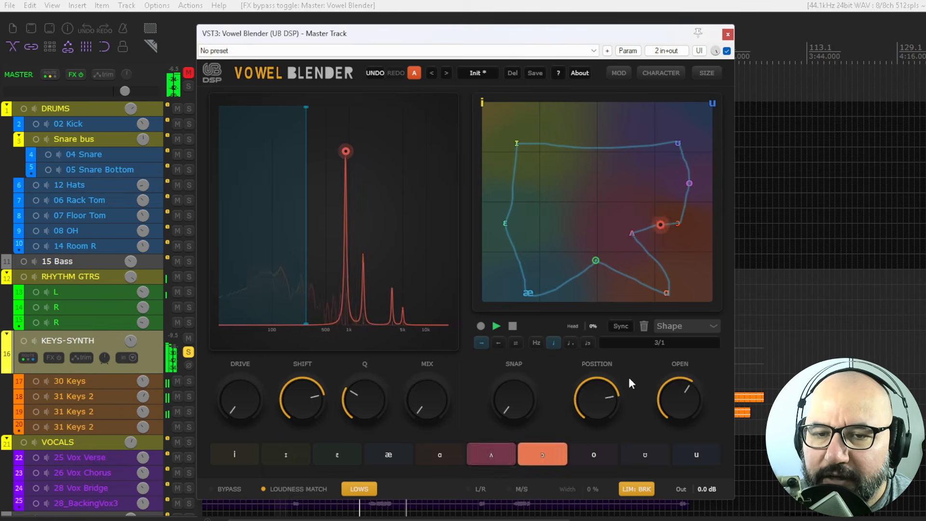
left_click(619, 325)
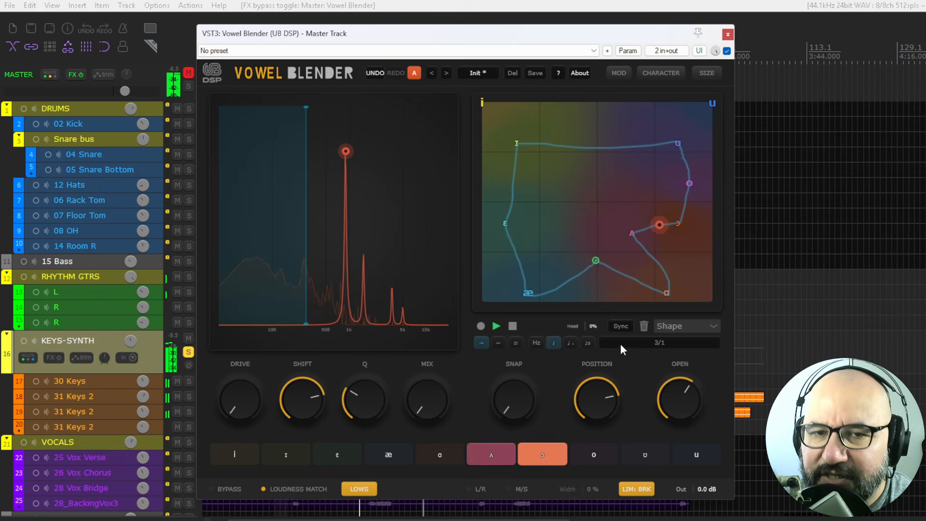
- Switch the path shape to Circular, then to Diphthong
left_click(684, 326)
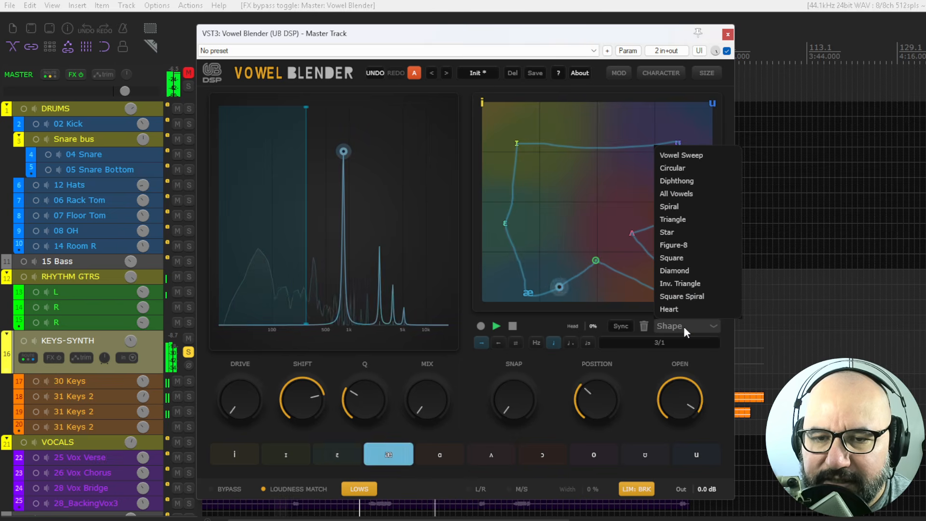
left_click(675, 169)
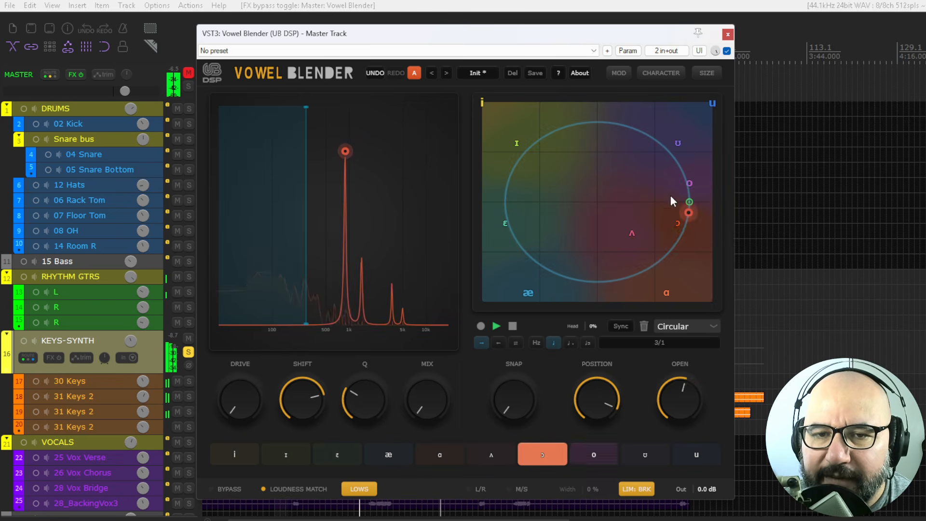
left_click(672, 327)
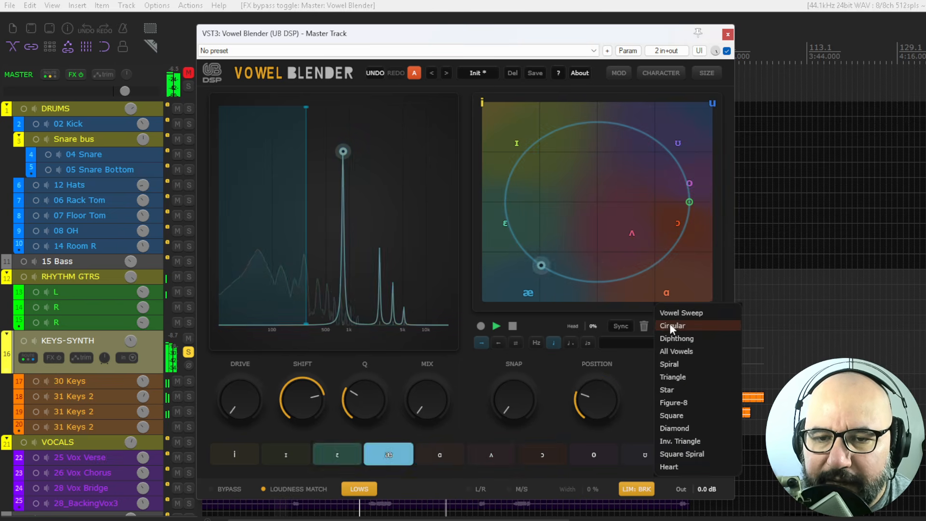
left_click(678, 337)
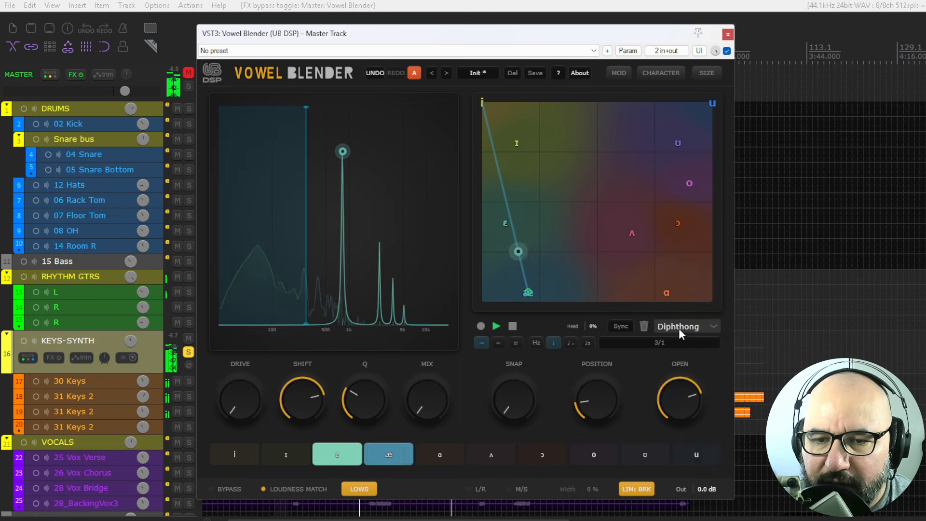
- Try the Spiral and Star path shapes
left_click(679, 328)
left_click(676, 347)
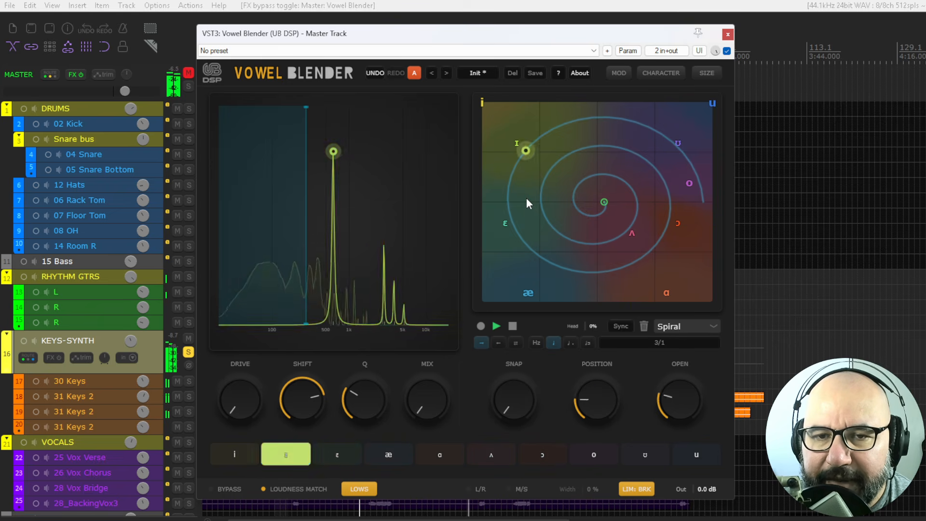
left_click(671, 328)
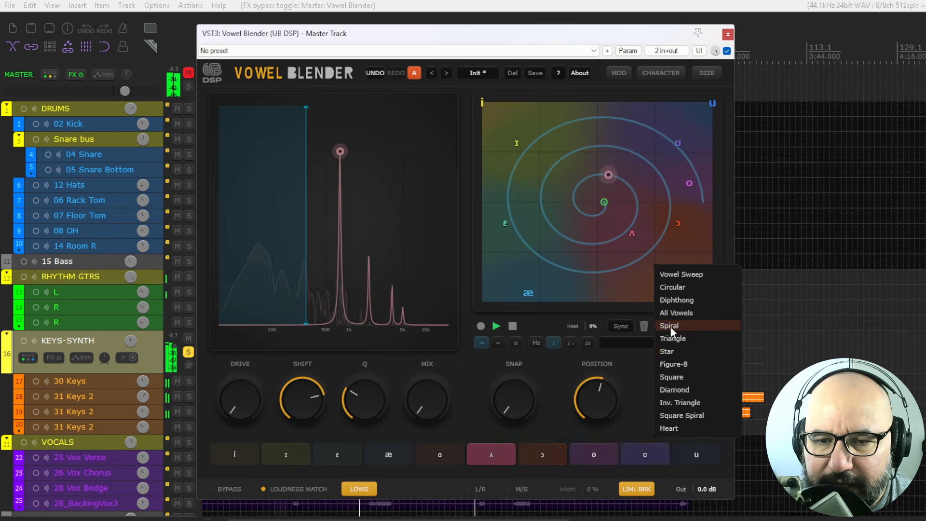
left_click(681, 355)
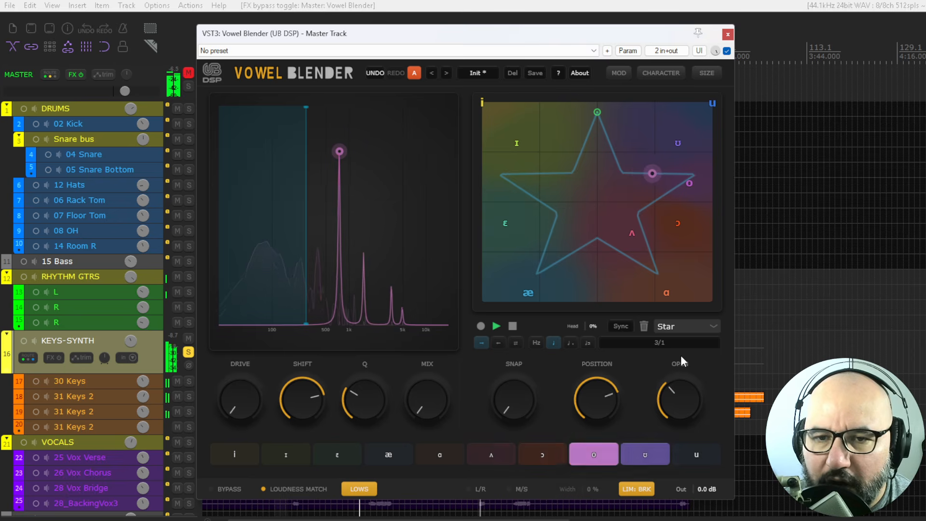
- Switch the path shape through Vowel Sweep to Figure-8 and stop playback
left_click(667, 327)
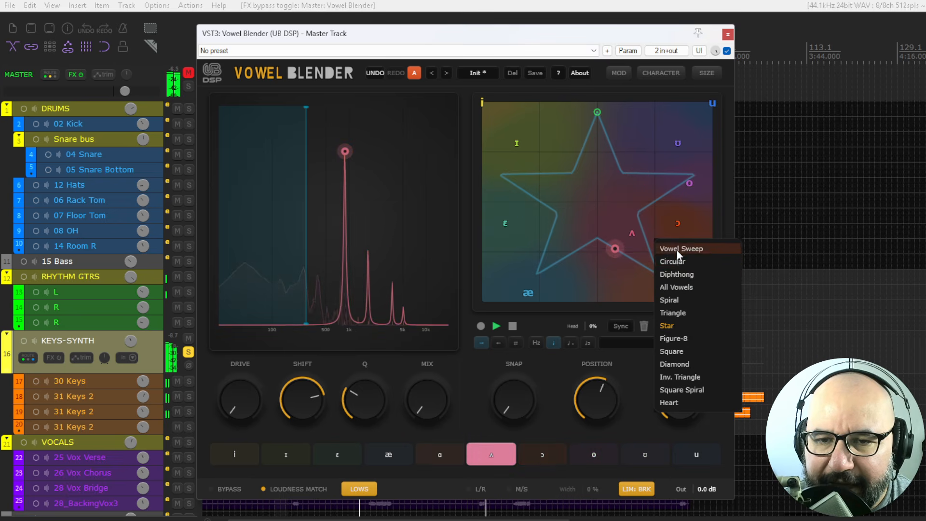
left_click(677, 249)
left_click(674, 328)
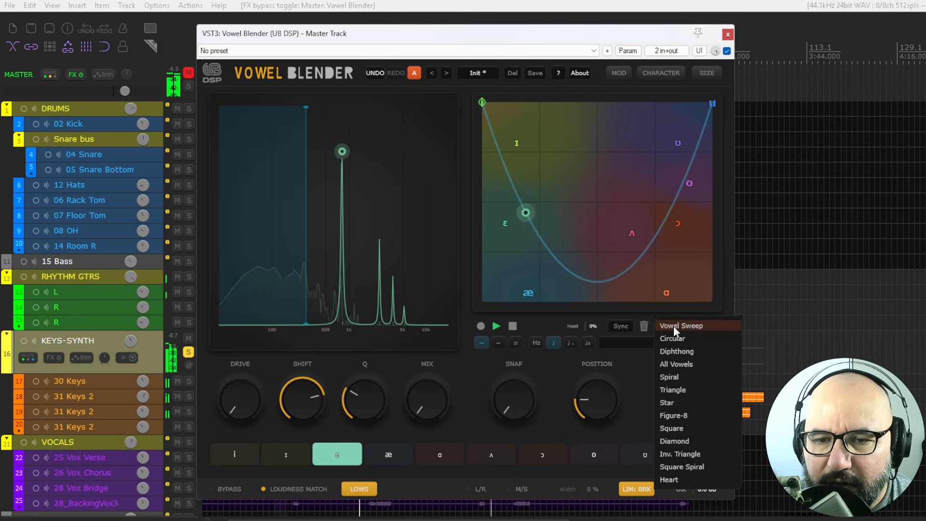
left_click(671, 413)
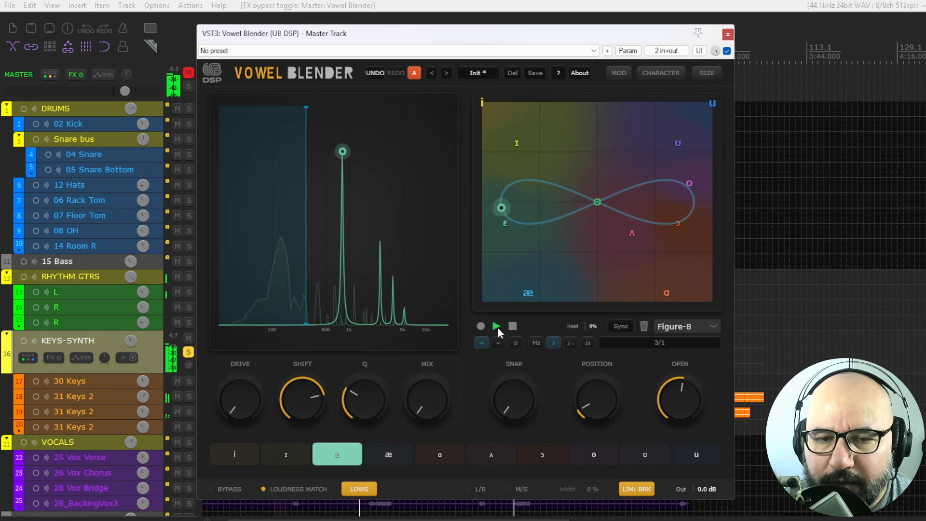
left_click(513, 327)
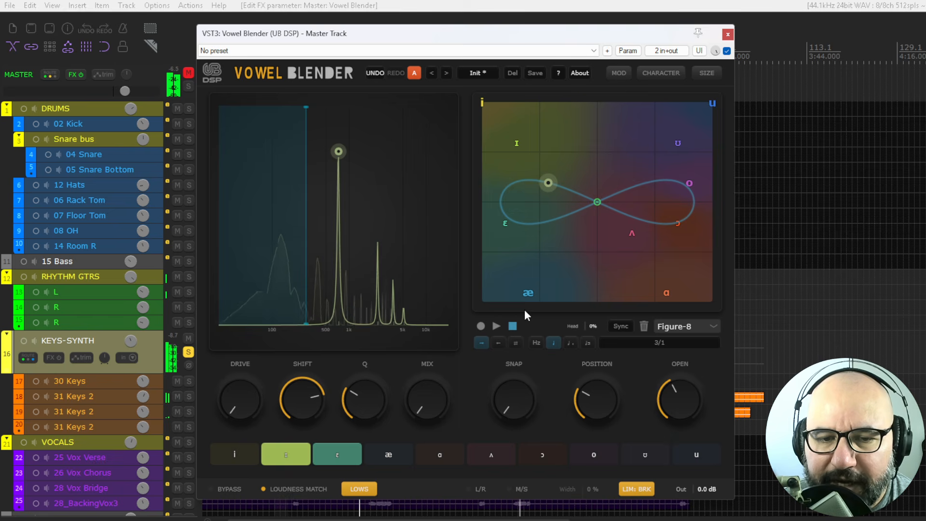
- Toggle Loudness Match and Lows off and back on
left_click(294, 488)
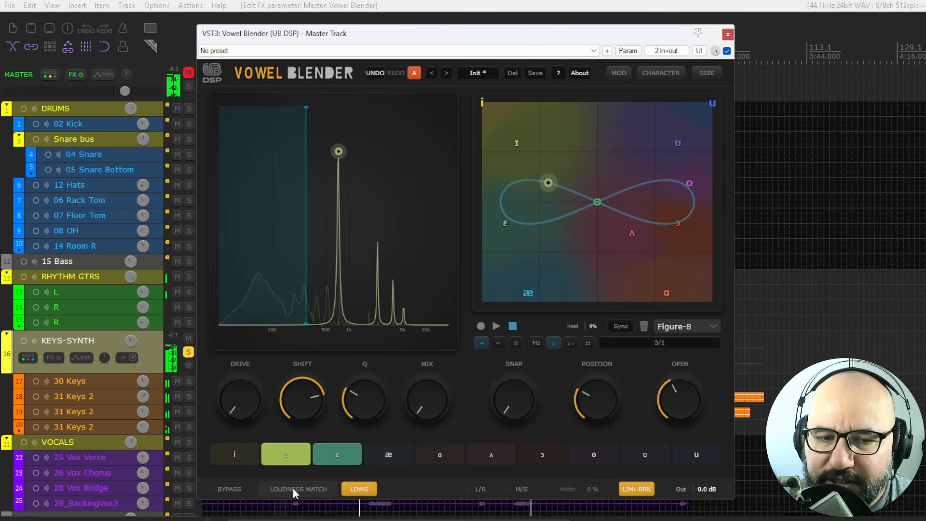
left_click(288, 488)
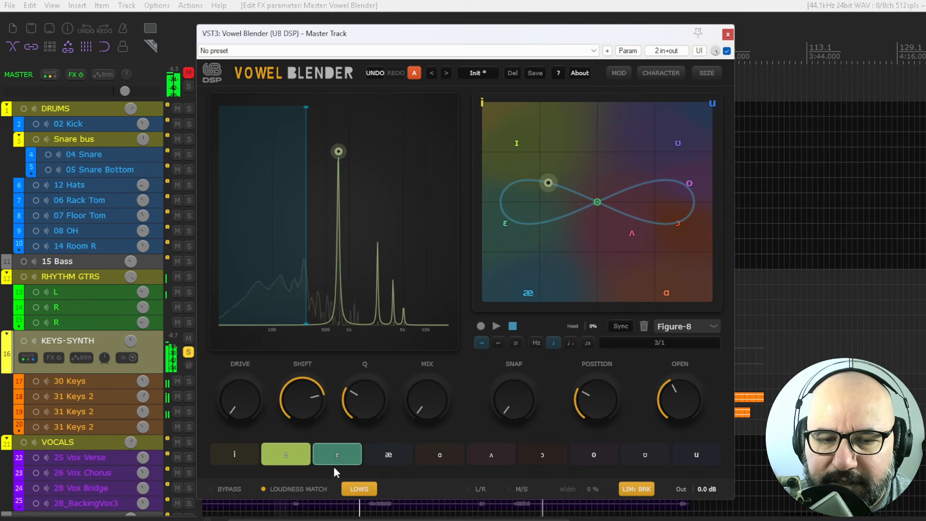
left_click(363, 490)
left_click(362, 490)
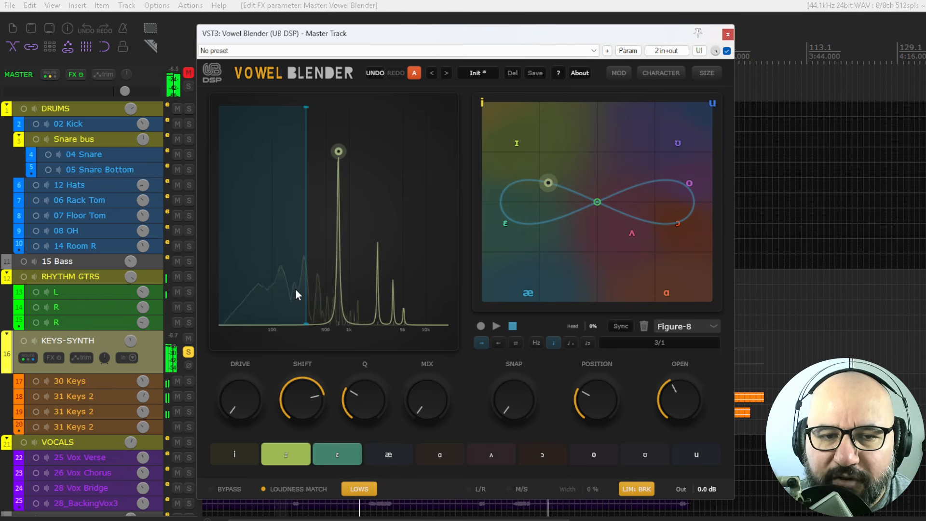
- Set the Lows cutoff to about 205 Hz and toggle Lows off and back on
mouse_move(306, 244)
left_mouse_down()
mouse_move(254, 244)
mouse_move(296, 243)
left_mouse_up()
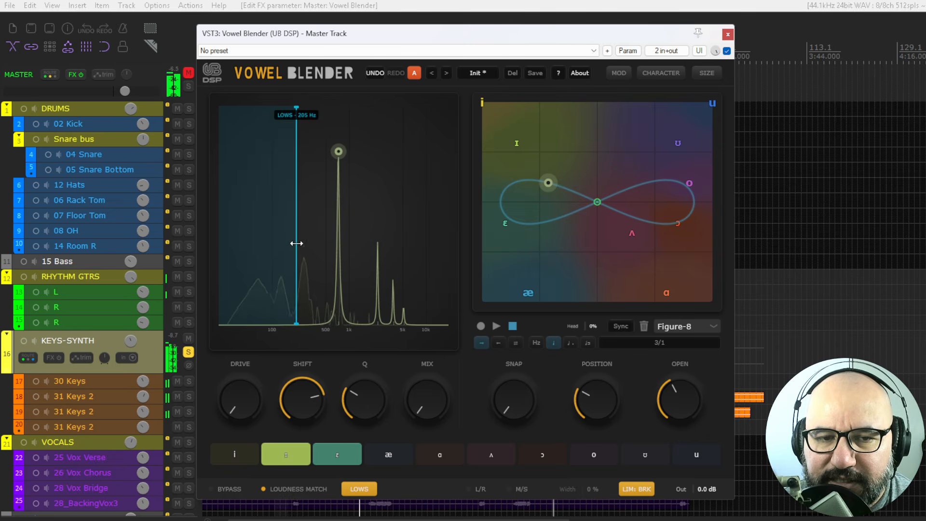
left_click(364, 489)
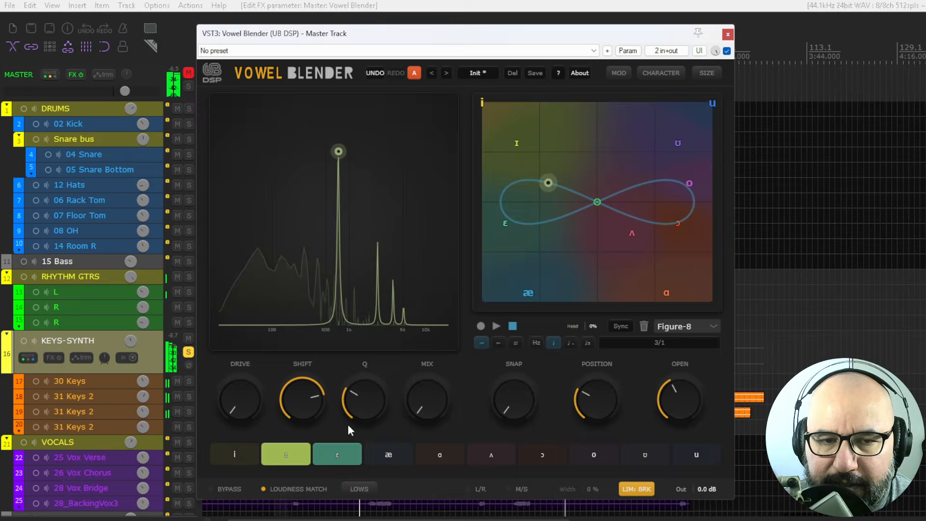
left_click(363, 489)
- Sweep the Lows cutoff to about 389 Hz and back to 205 Hz, then switch Lows off
mouse_move(293, 236)
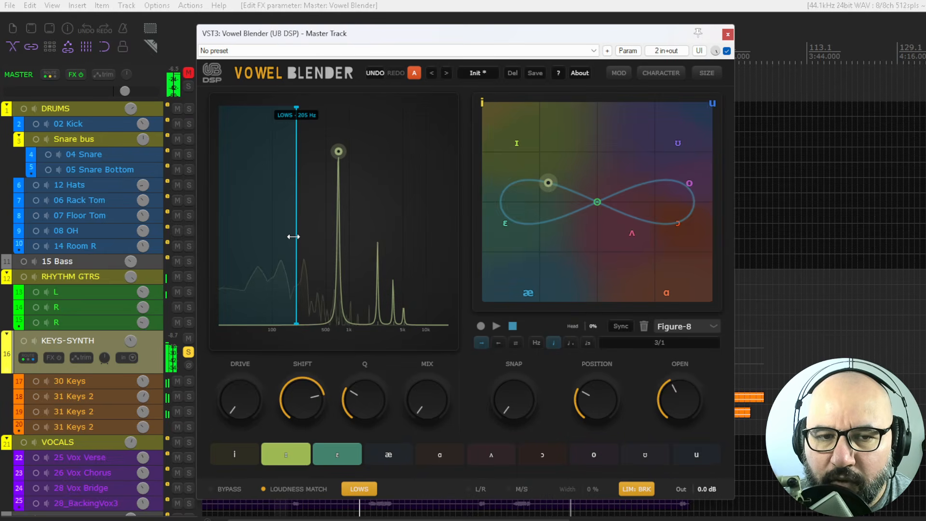
left_click_drag(293, 236, 318, 239)
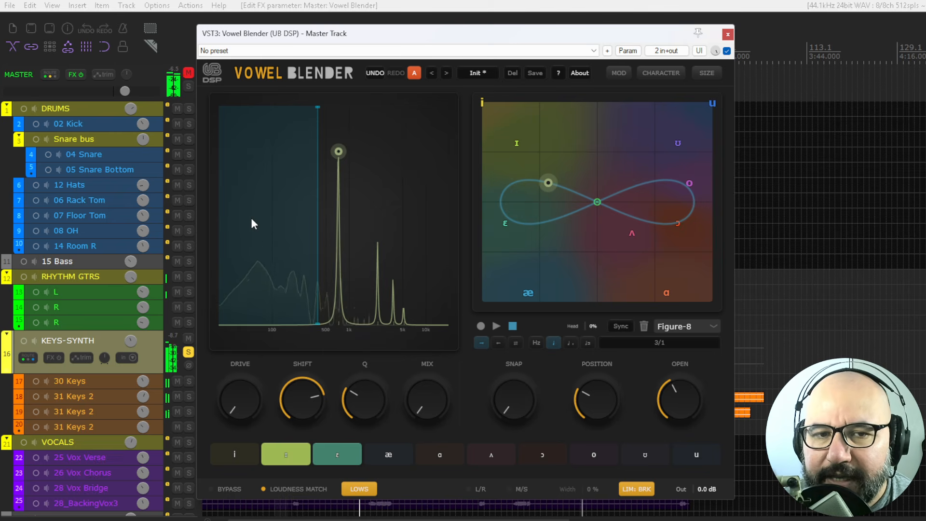
mouse_move(319, 231)
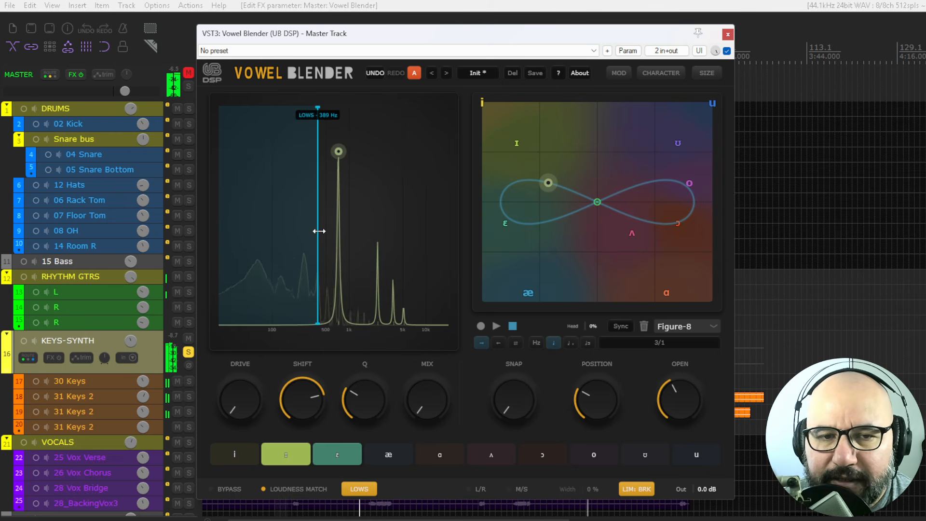
left_click_drag(318, 231, 297, 235)
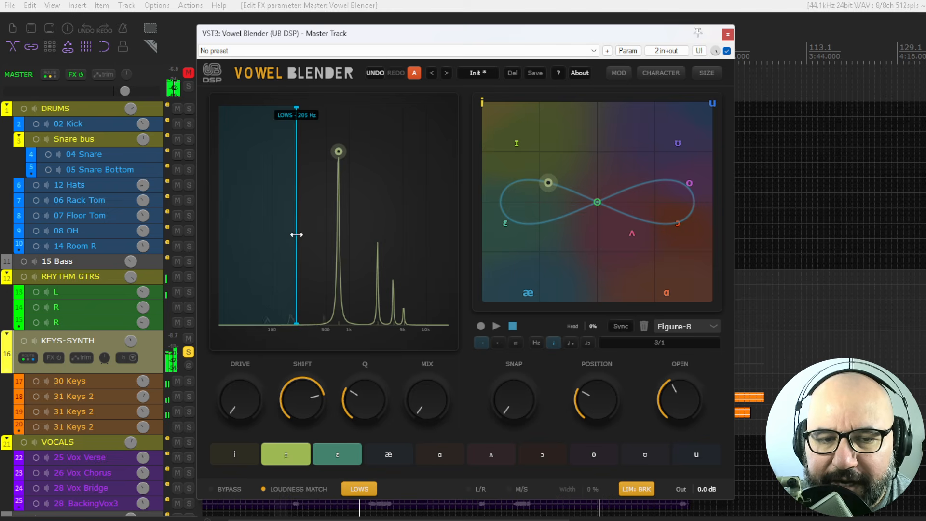
left_click(360, 489)
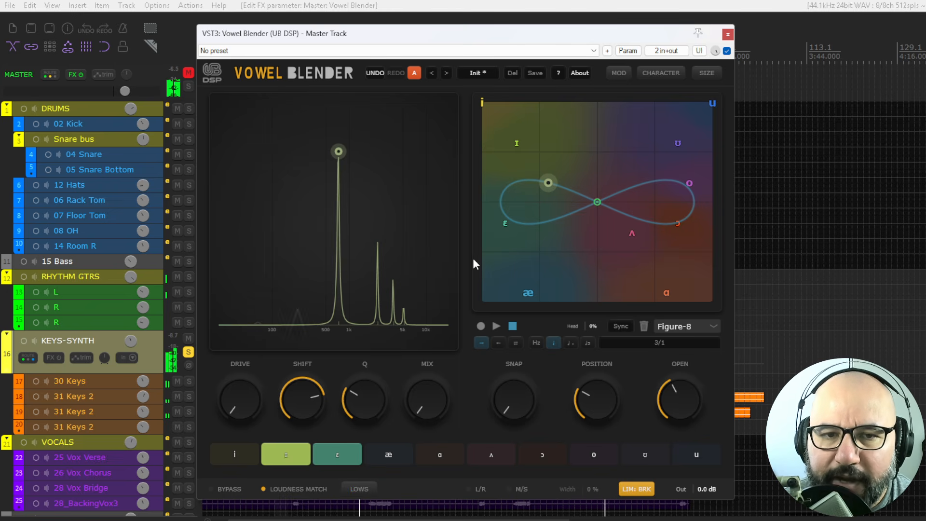
- Open the modulation panel and add an LFO modulator
left_click(620, 75)
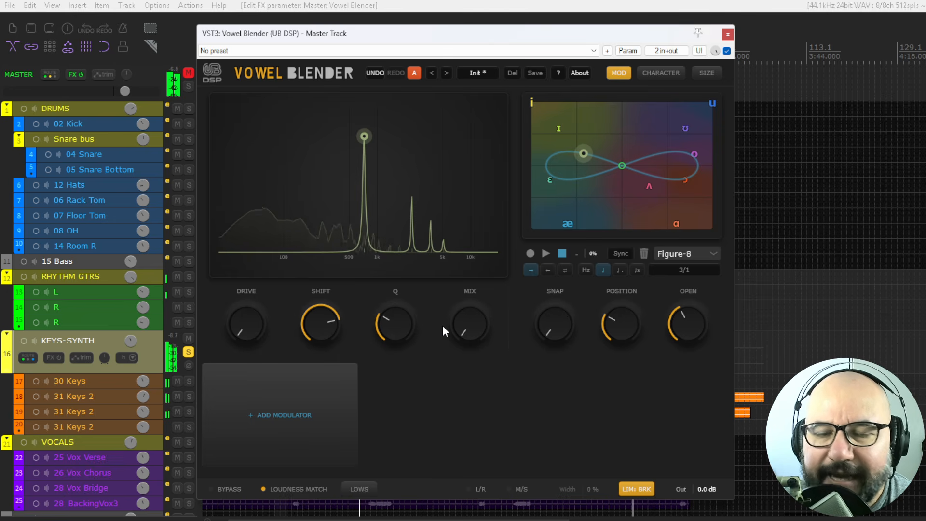
left_click(277, 416)
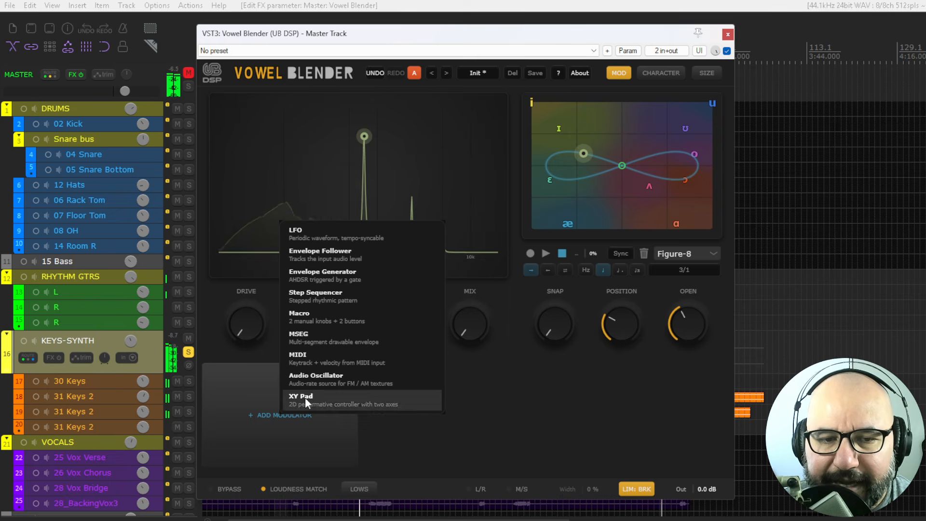
left_click(363, 427)
left_click(284, 416)
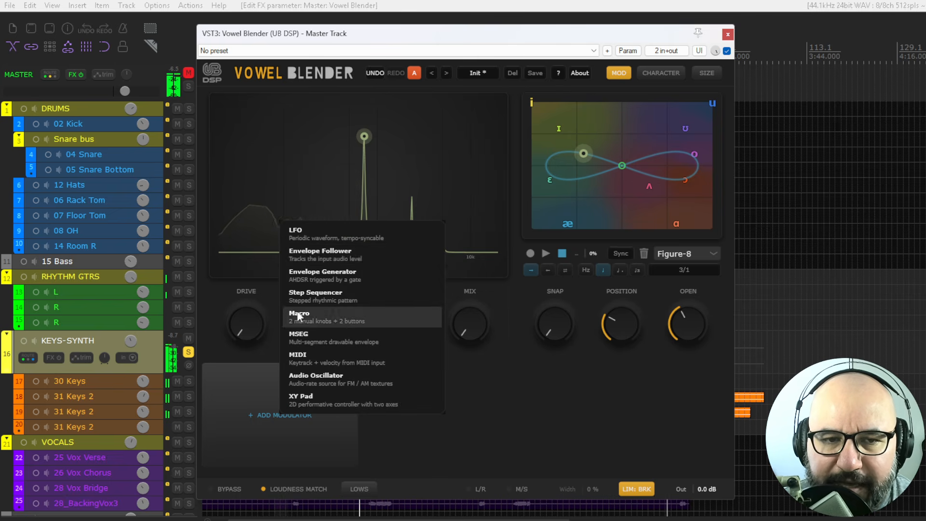
left_click(302, 236)
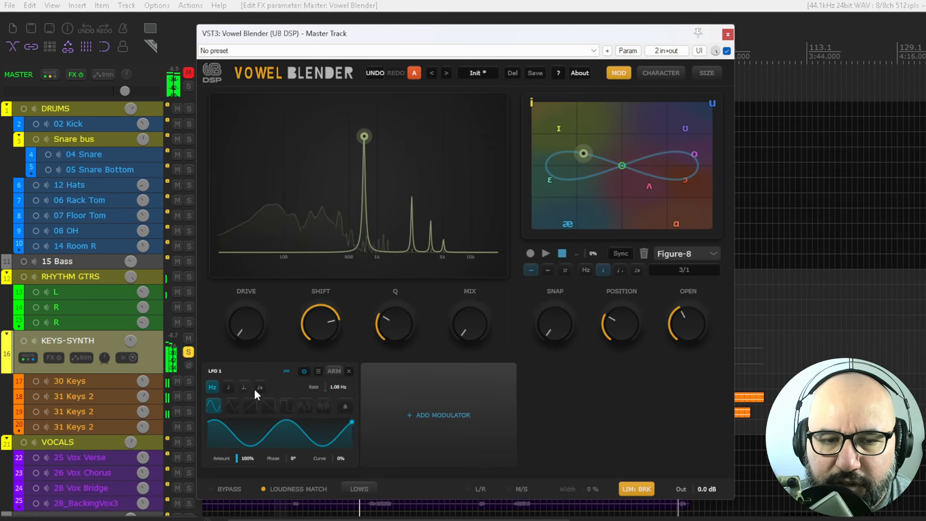
- Open the LFO's mod routes and route LFO 1 to Vowel Shift
left_click(318, 371)
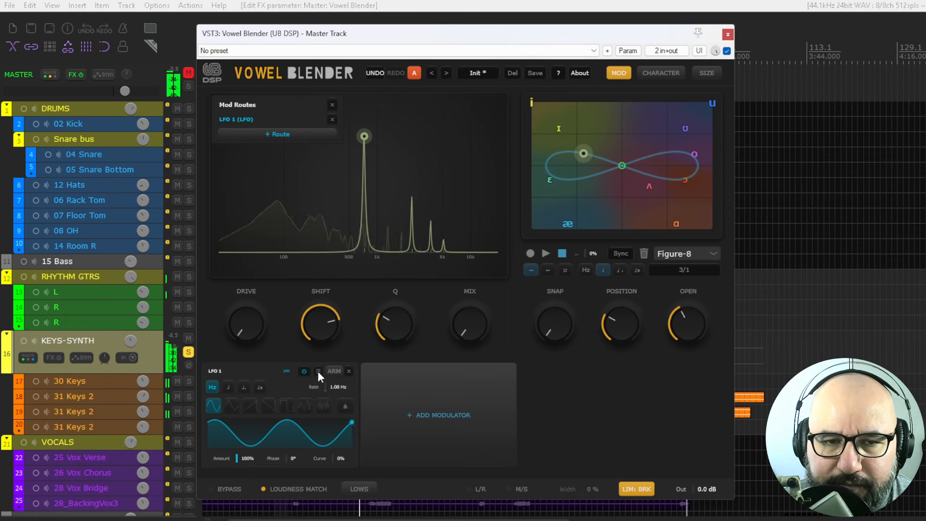
left_click(280, 135)
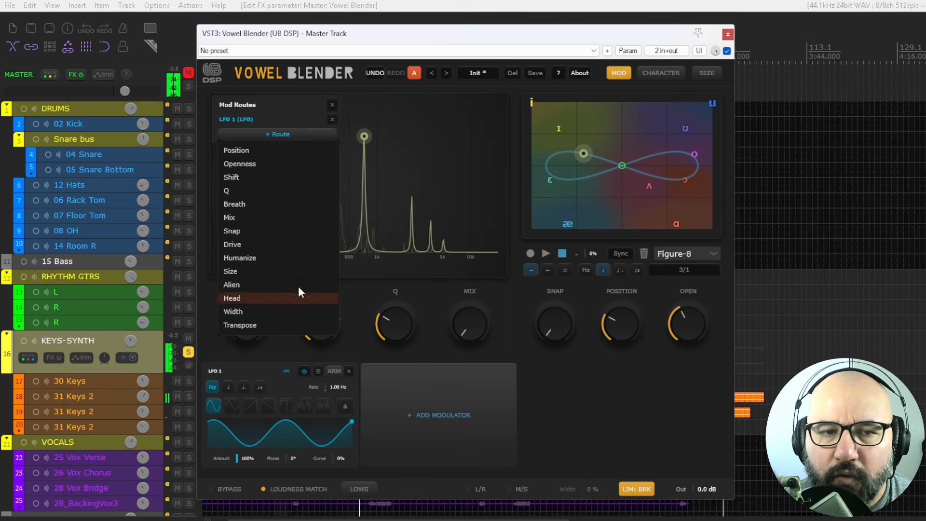
left_click(281, 135)
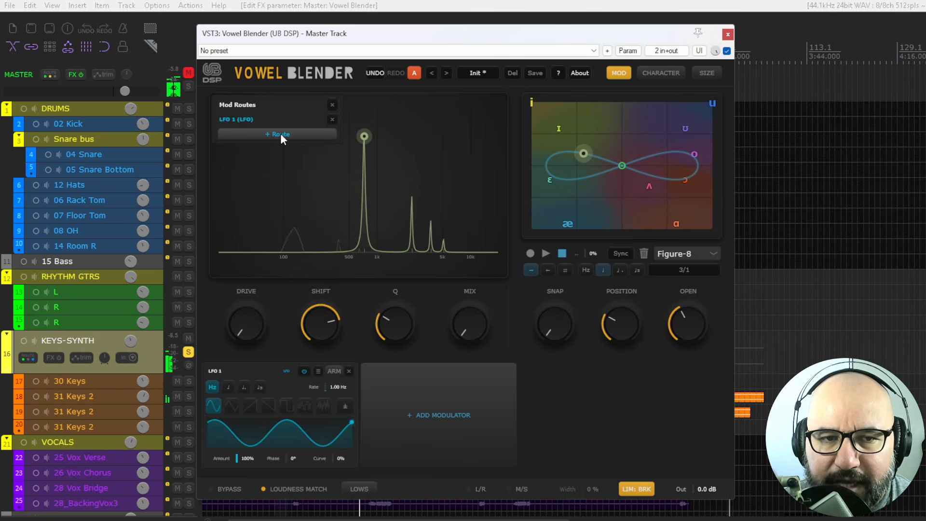
left_click(281, 135)
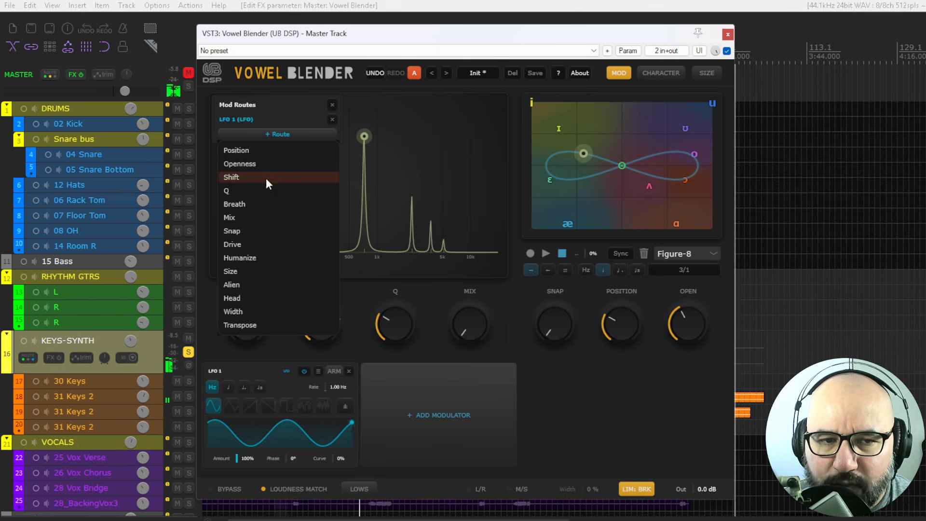
left_click(264, 177)
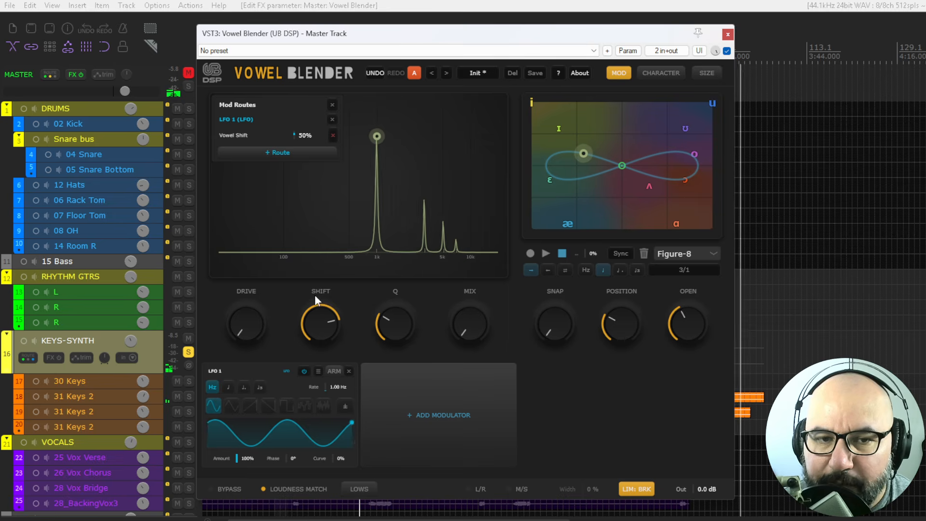
- Add a Step Sequencer modulator and draw a varied step pattern in it
left_click(429, 414)
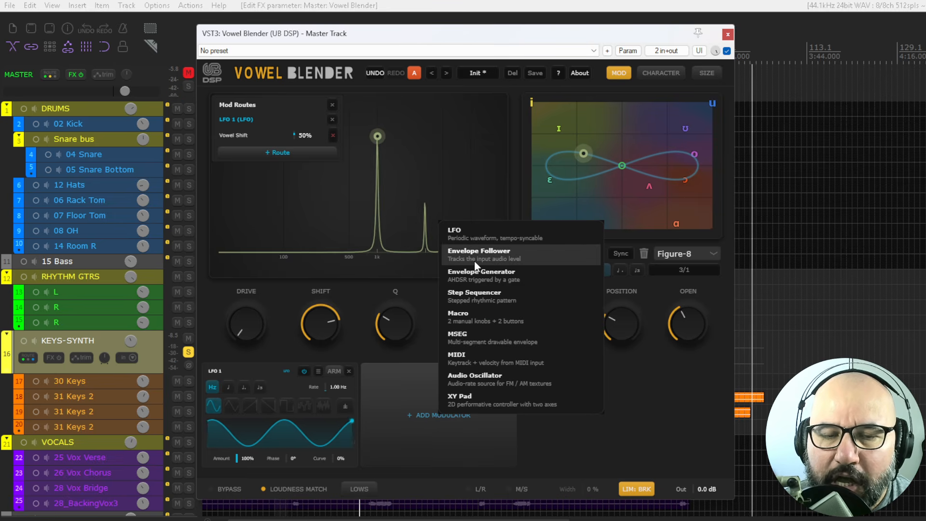
left_click(475, 296)
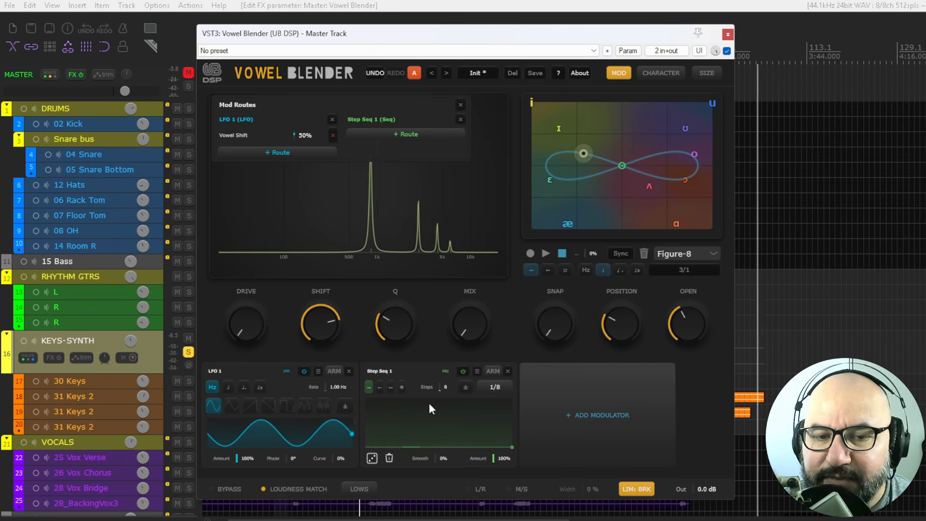
left_click_drag(385, 440, 392, 408)
mouse_move(437, 440)
left_mouse_down()
mouse_move(440, 425)
mouse_move(464, 441)
mouse_move(472, 412)
mouse_move(498, 441)
mouse_move(499, 409)
left_mouse_up()
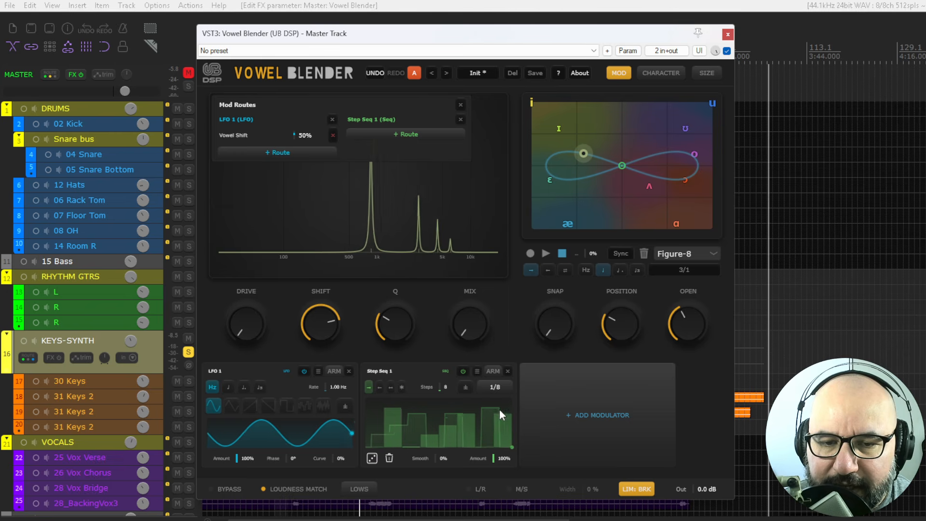
left_click_drag(405, 442, 375, 417)
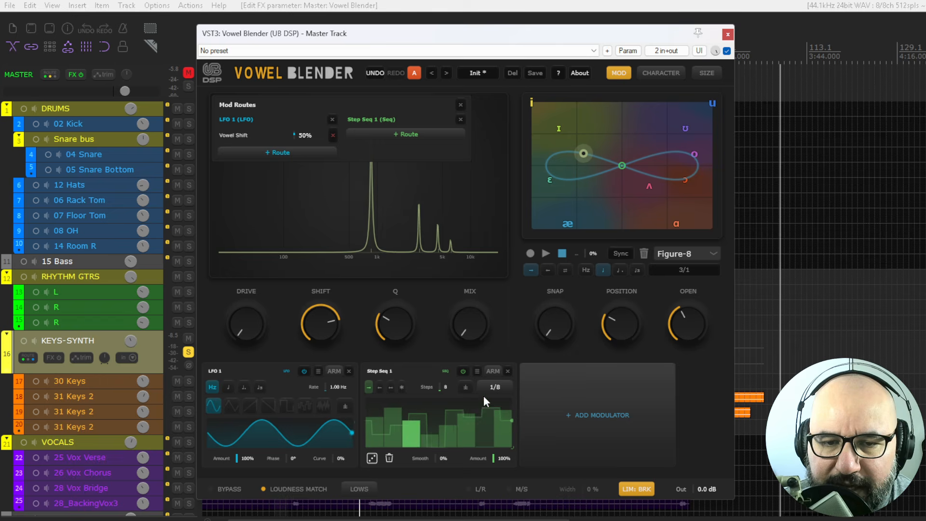
- Arm the Step Sequencer and assign it to the Mix and Q knobs
left_click(492, 371)
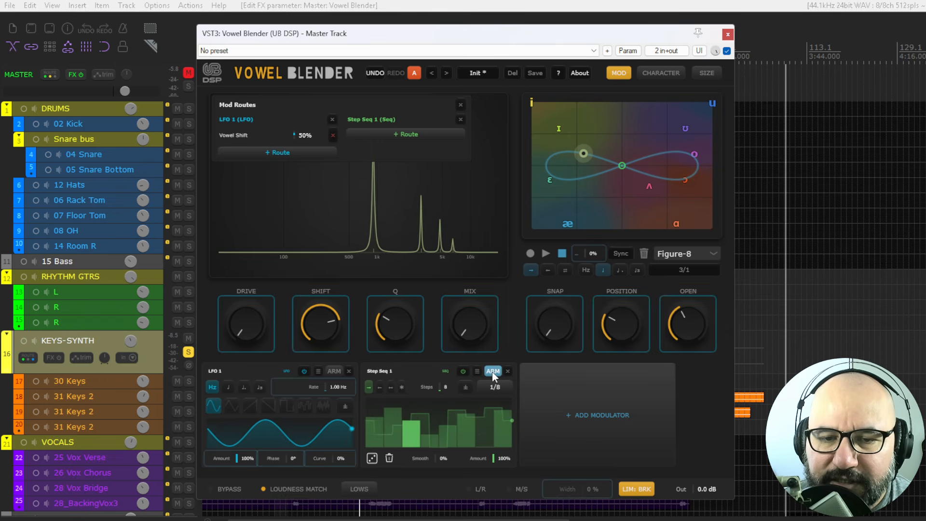
left_click_drag(470, 334, 470, 268)
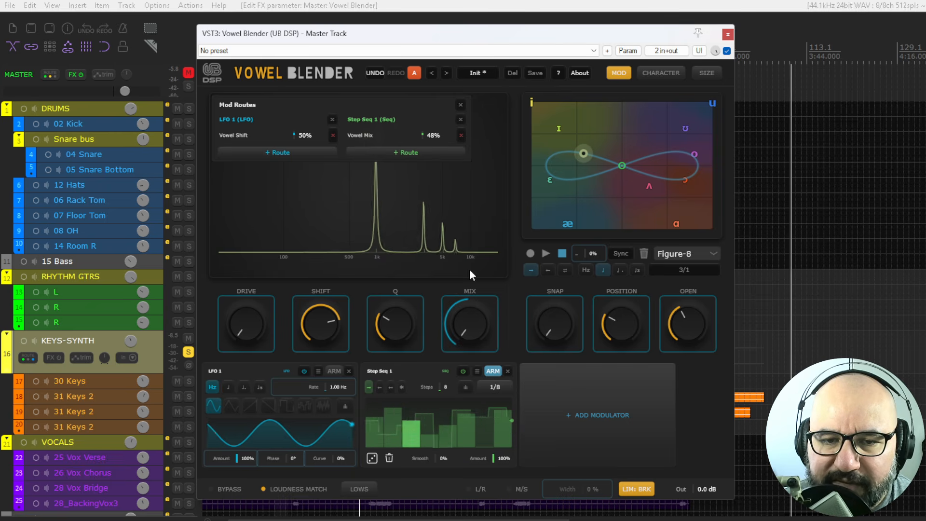
left_click_drag(397, 326, 401, 282)
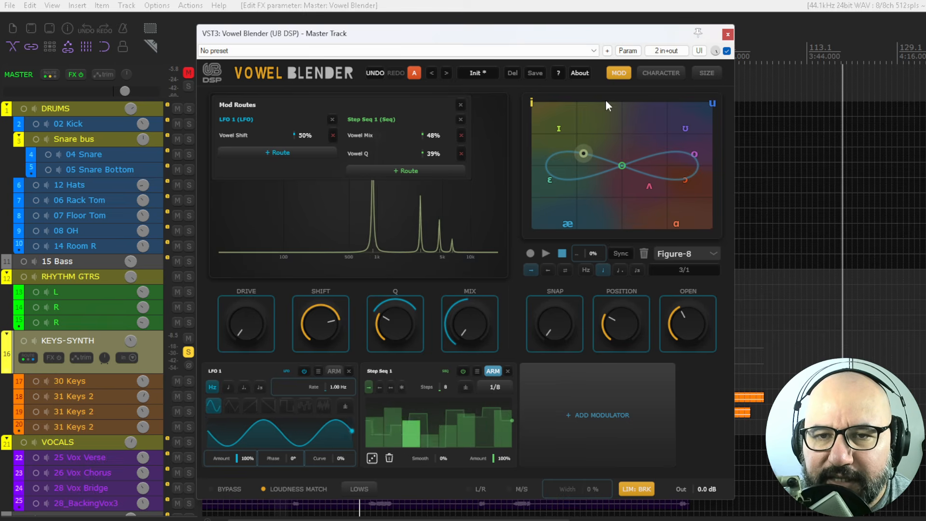
- Delete the Step Sequencer and LFO modulators and close the modulation panel
left_click(507, 371)
left_click(349, 371)
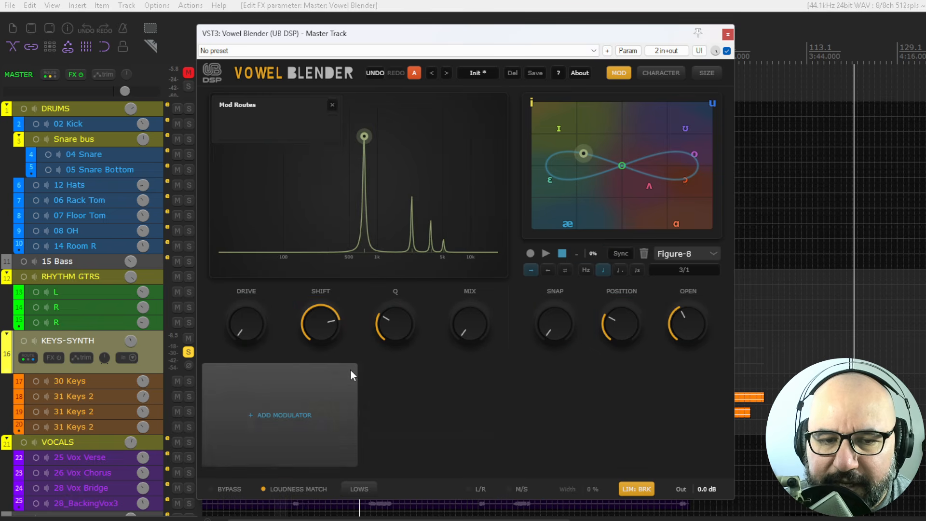
left_click(622, 73)
- Explore the Character panel's voice model list and its Human and Breath knobs, then close it
left_click(668, 71)
left_click(612, 129)
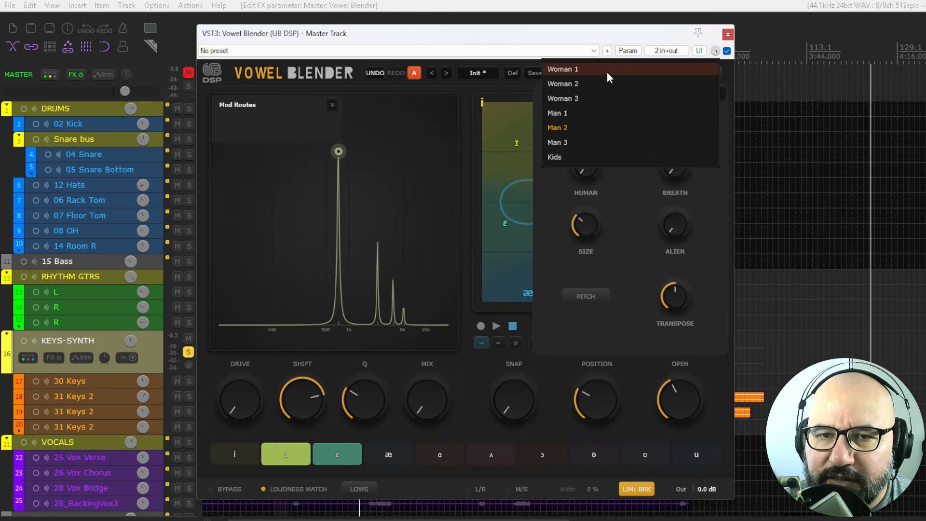
left_click(554, 188)
left_click_drag(587, 168, 626, 213)
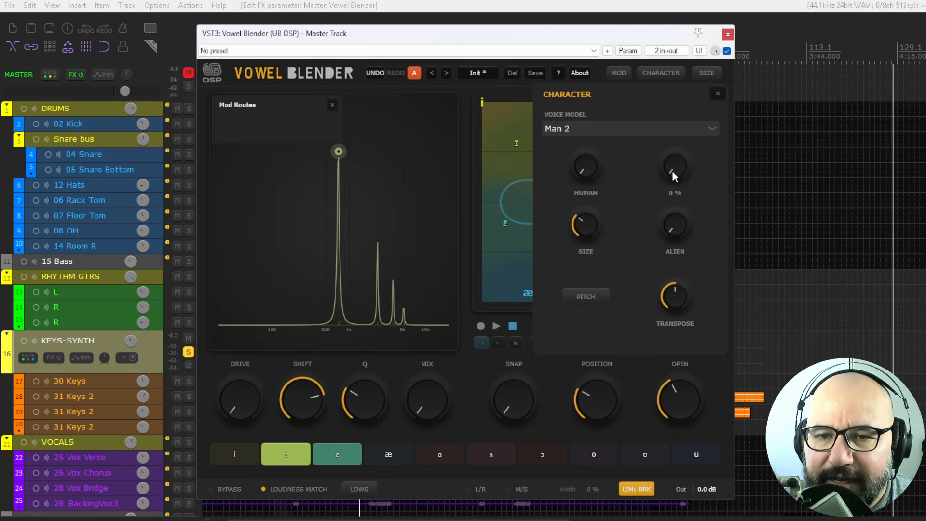
left_click_drag(673, 170, 667, 189)
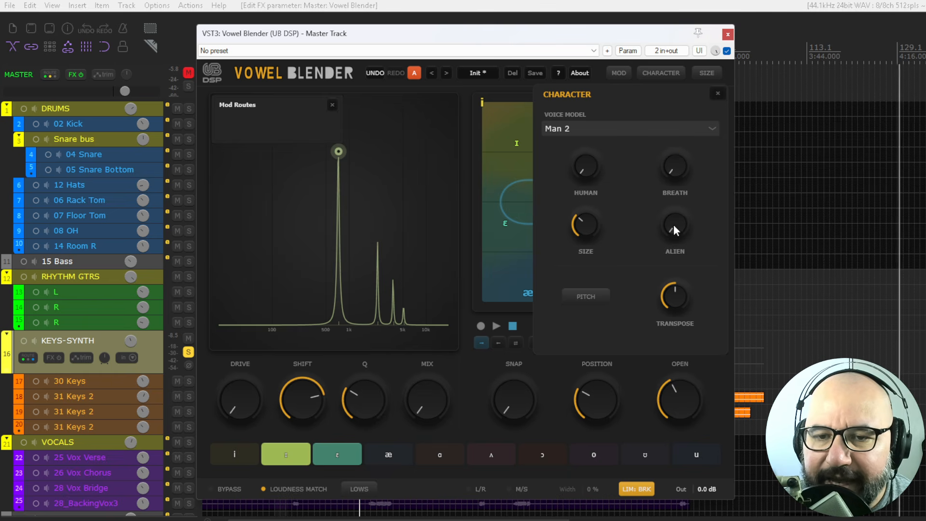
left_click(662, 72)
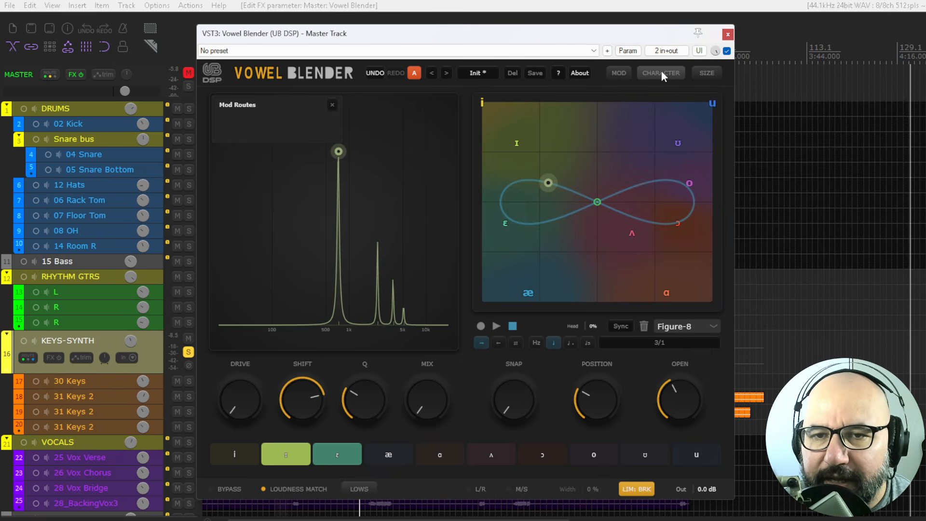
- Switch the plugin window size to Default, then Large, then back to Compact
left_click(704, 75)
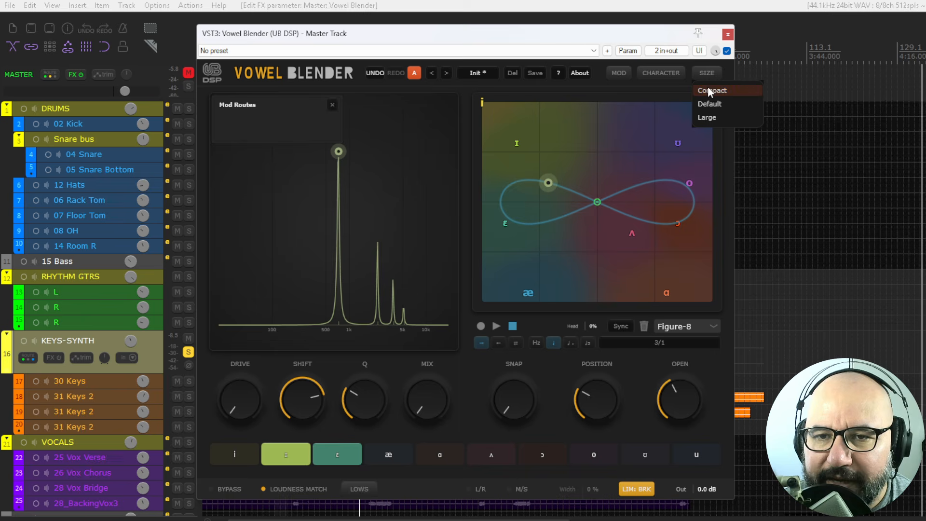
left_click(710, 103)
left_click(774, 46)
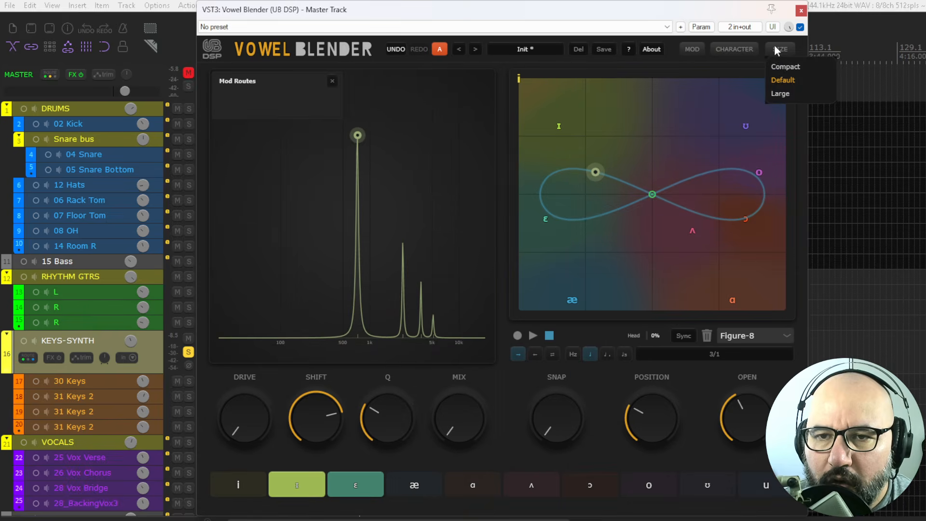
left_click(781, 90)
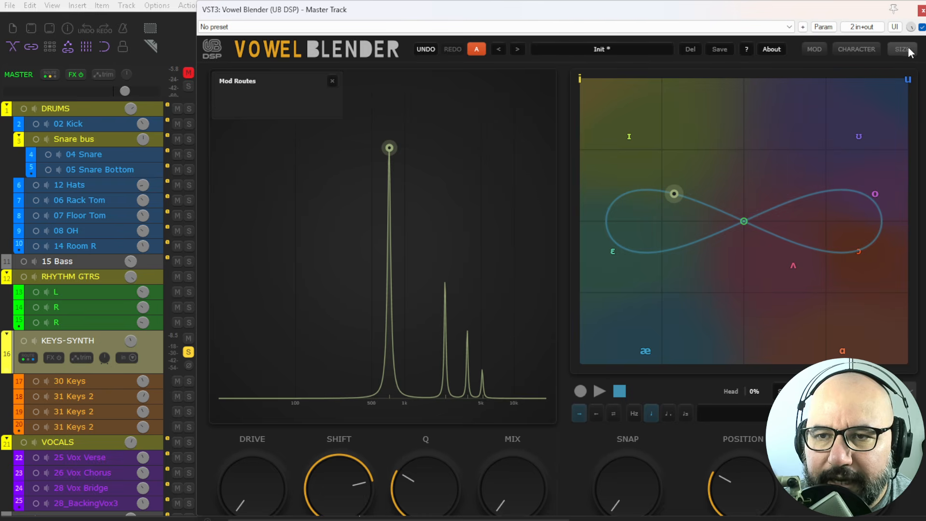
left_click(903, 49)
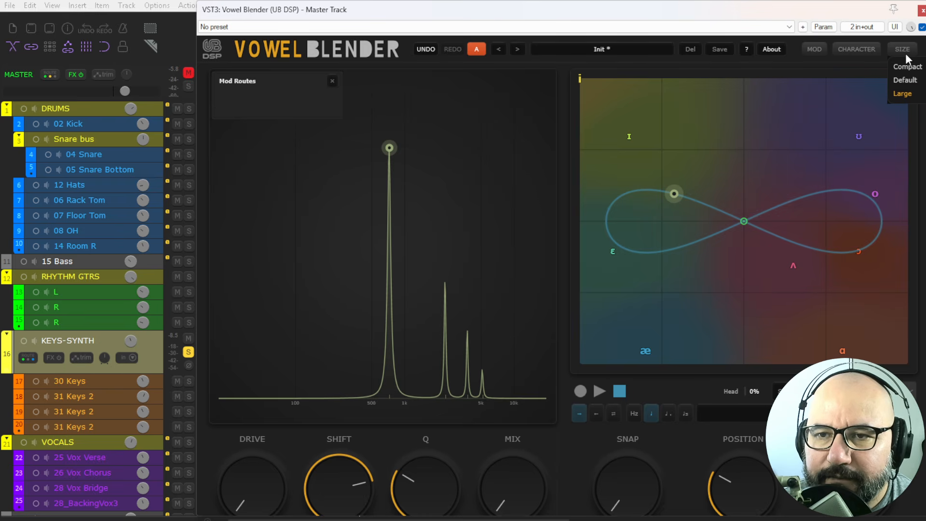
left_click(904, 68)
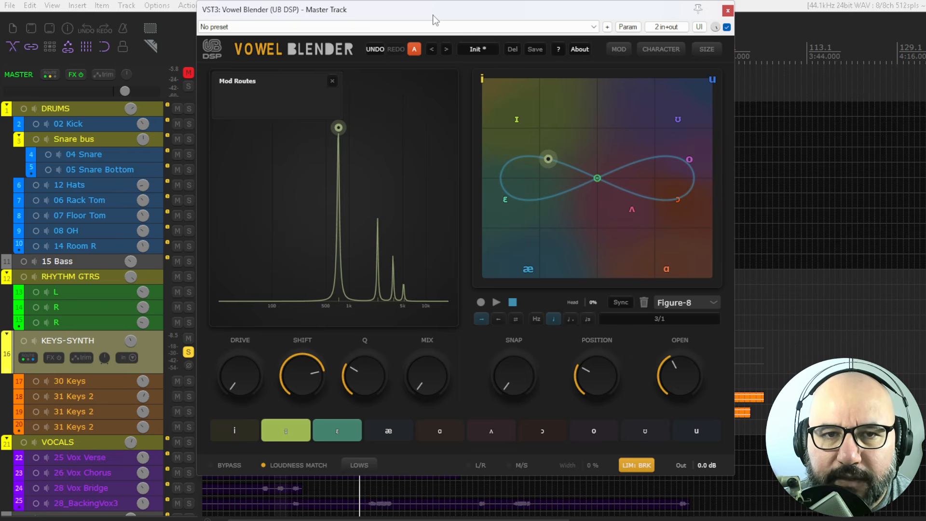
- Browse the preset menu's categories, including Bass and Sound Design, and close it without loading a preset
left_click_drag(432, 15, 430, 19)
left_click(701, 54)
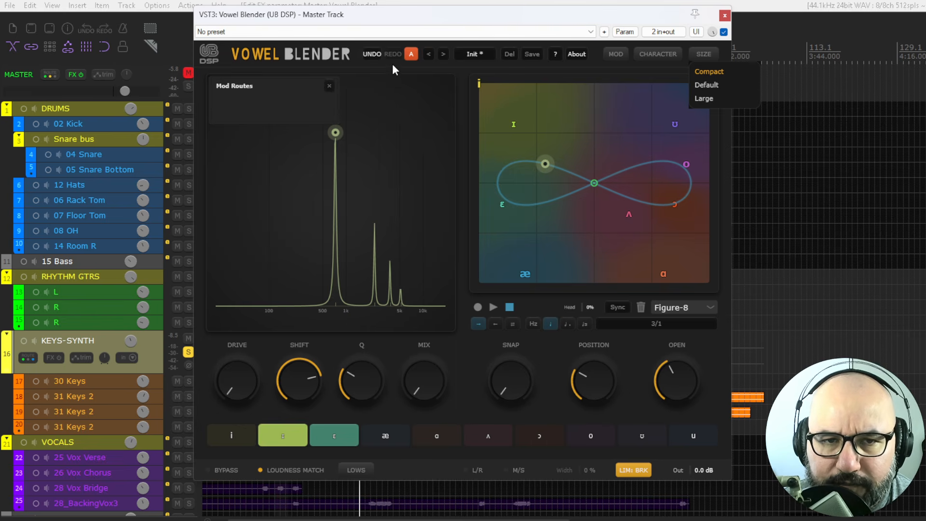
left_click(471, 53)
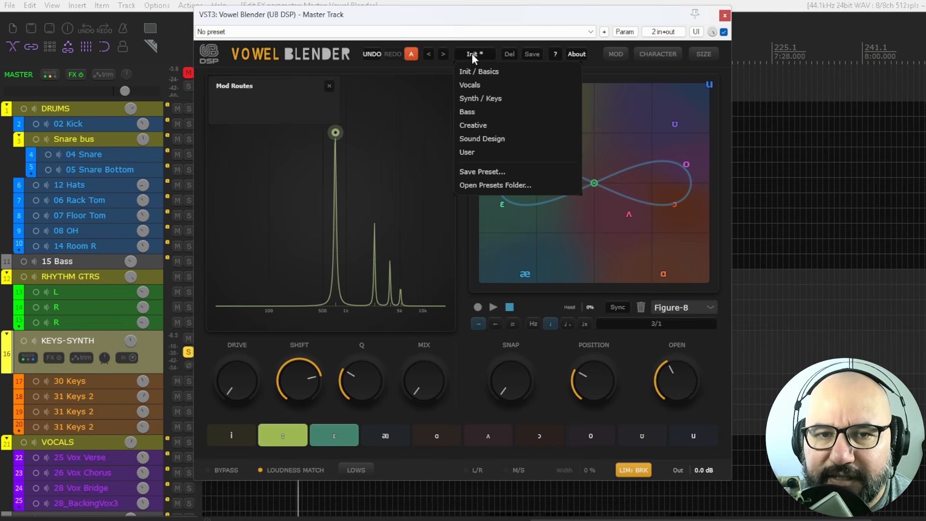
mouse_move(475, 89)
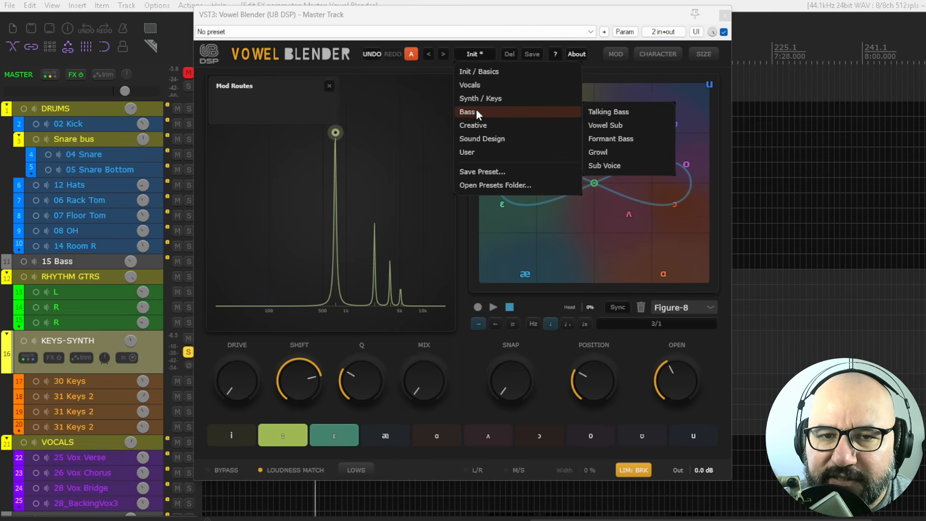
mouse_move(506, 139)
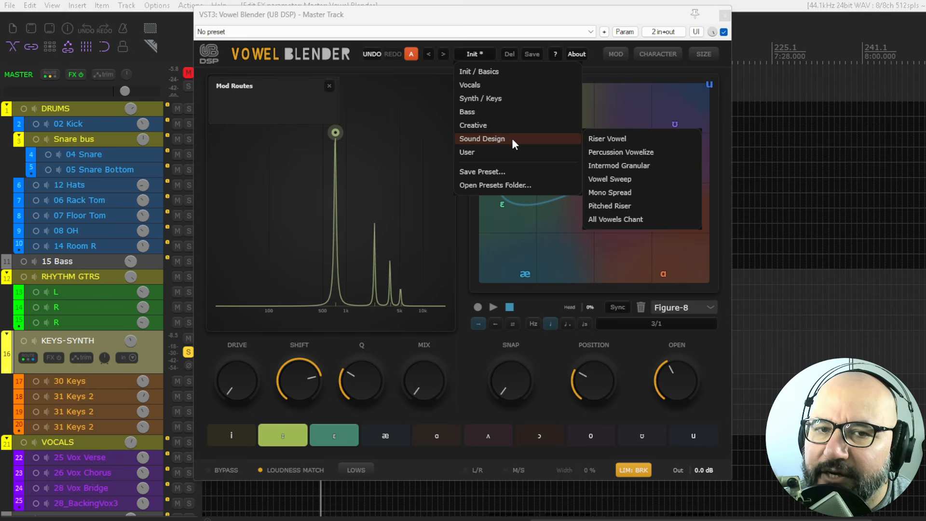
left_click(468, 54)
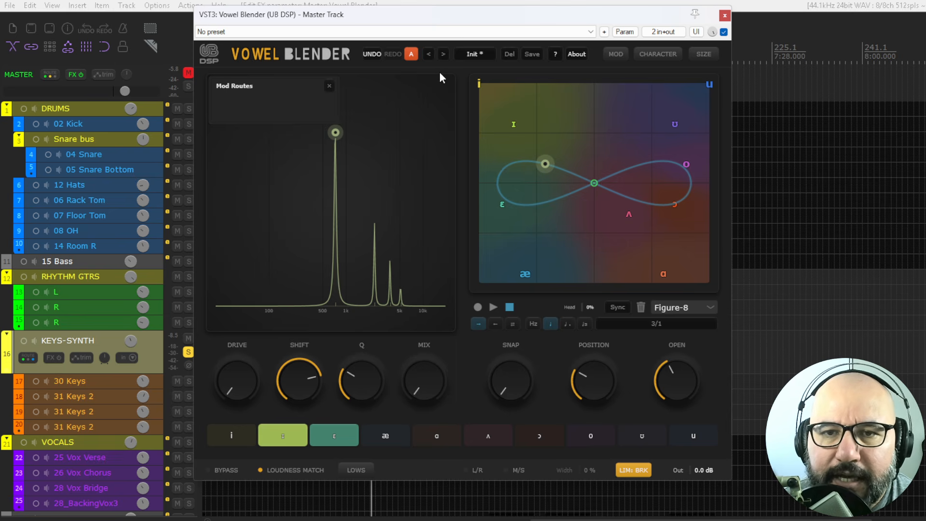
- Unmute the master track and bypass the Vowel Blender plugin
left_click(188, 72)
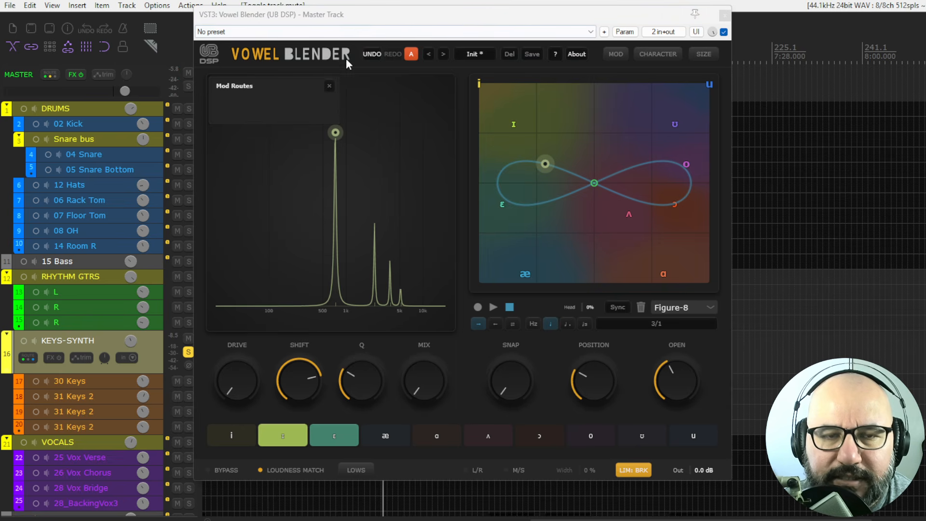
left_click_drag(354, 19, 371, 18)
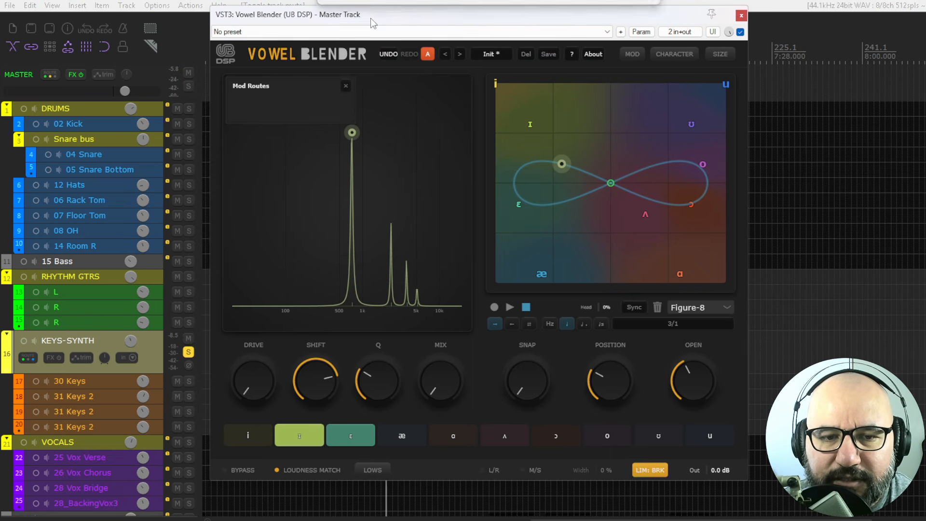
left_click(741, 32)
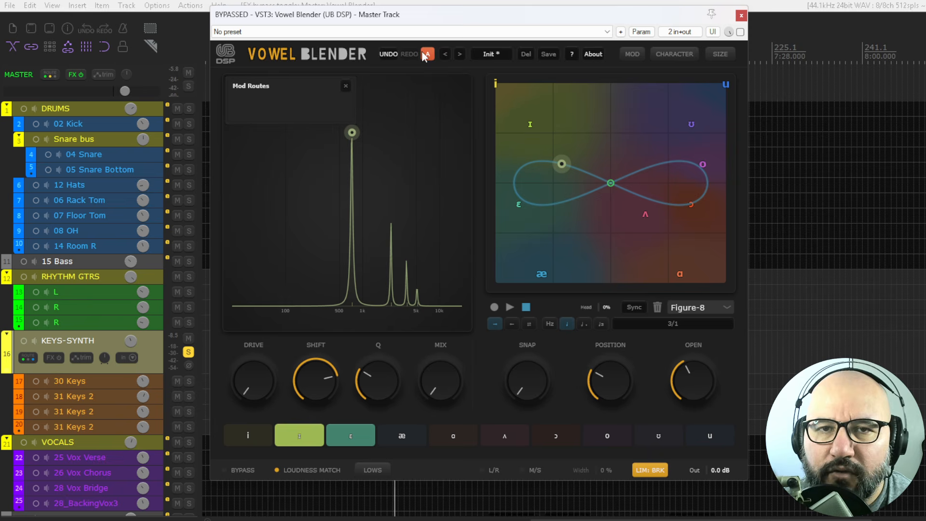
left_click_drag(425, 18, 418, 21)
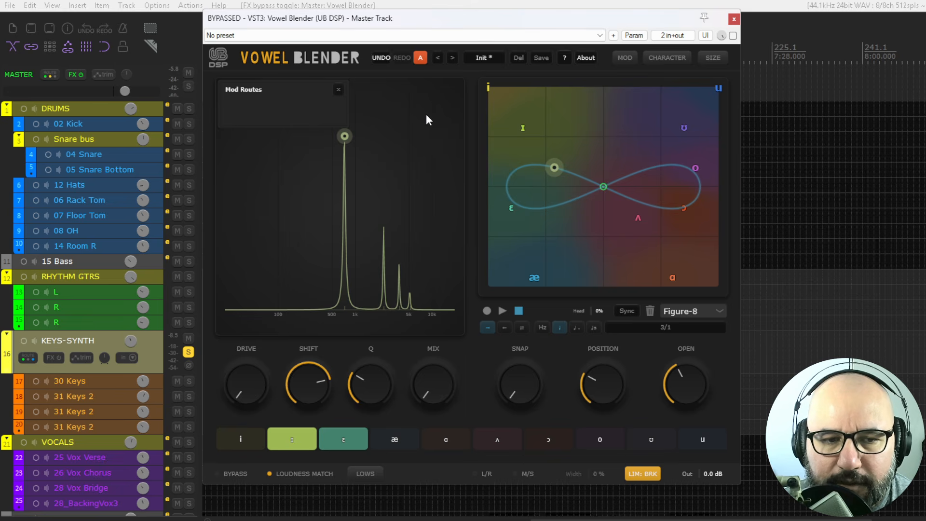
- Play the project briefly, stop, re-enable the plugin and resume playback
key("space")
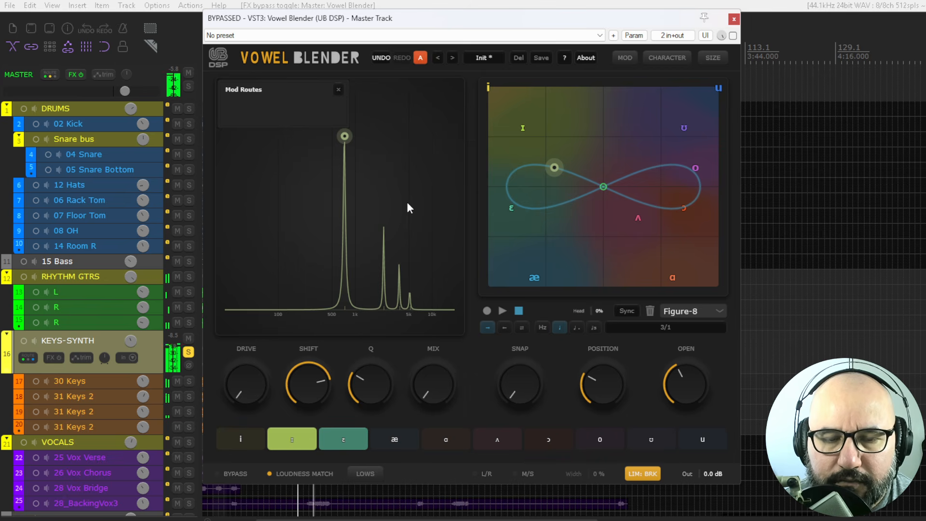
key("space")
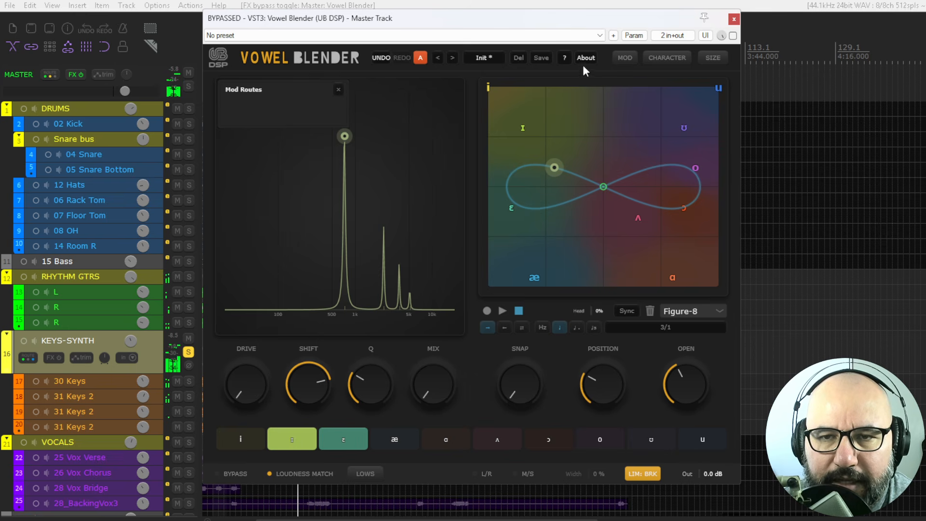
left_click(733, 36)
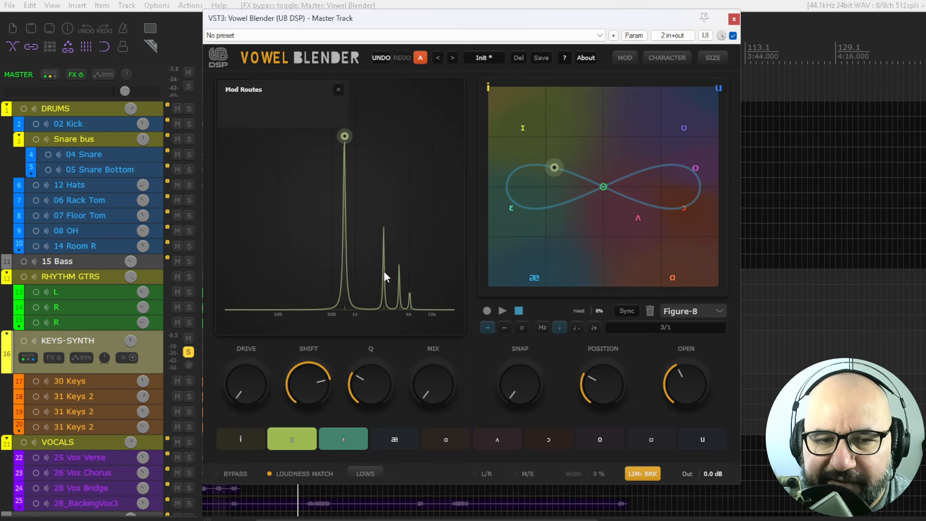
key("space")
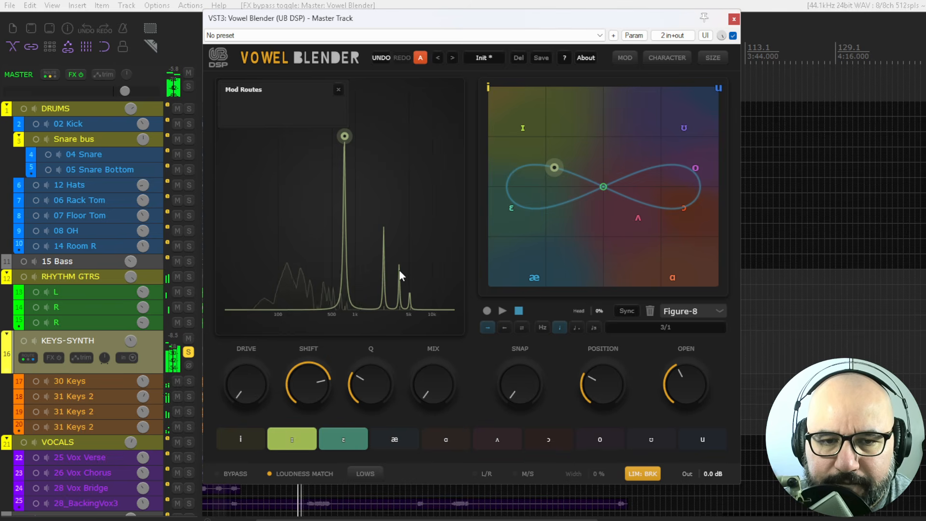
- Raise the Mix knob and audition the vowel buttons from ɑ through u, ending on o
left_click_drag(437, 386, 437, 311)
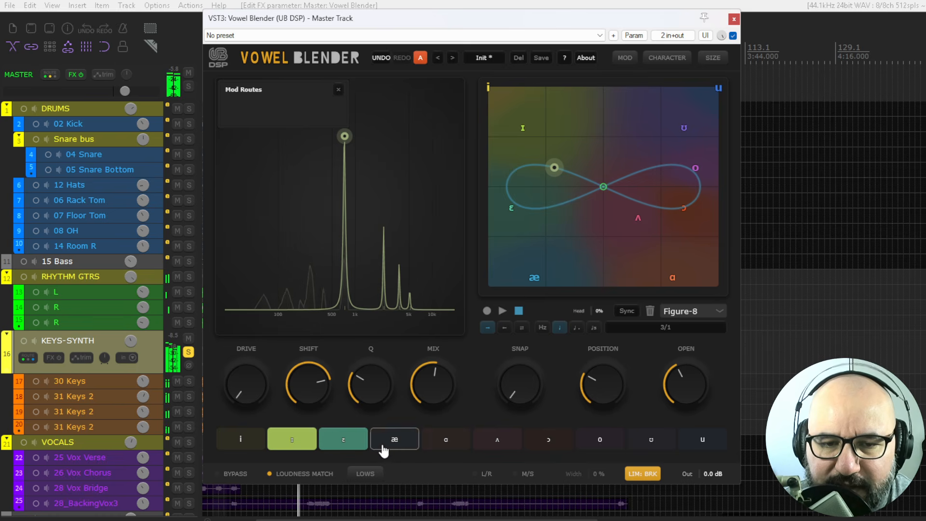
left_click(445, 440)
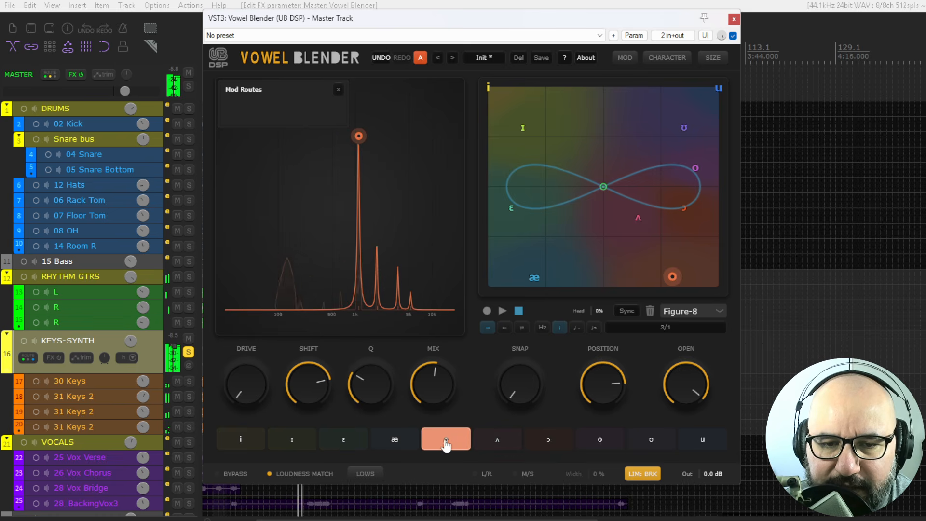
left_click(501, 441)
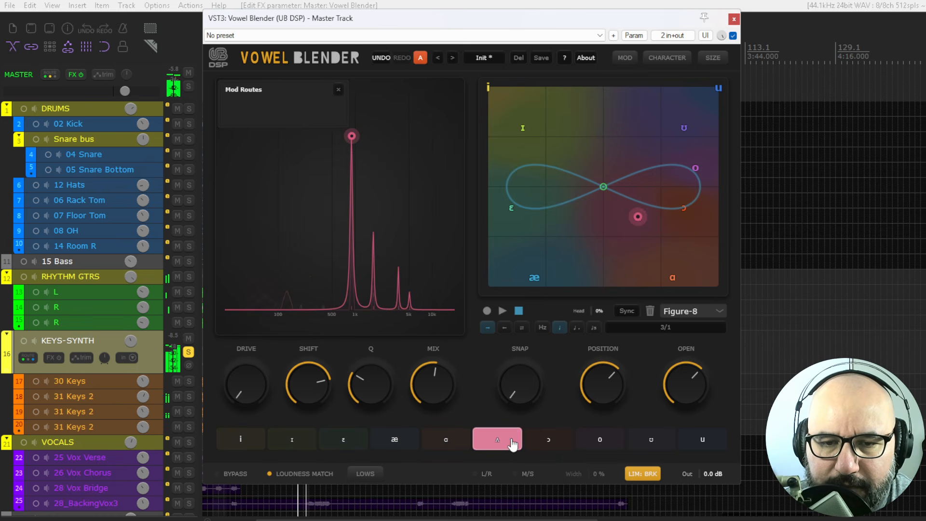
left_click(552, 448)
left_click(602, 446)
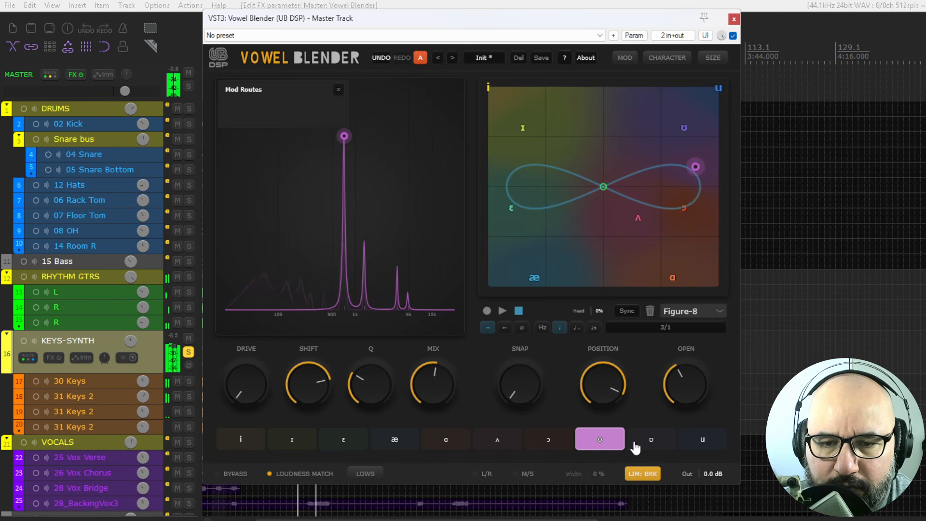
left_click(642, 445)
left_click(704, 443)
left_click(601, 440)
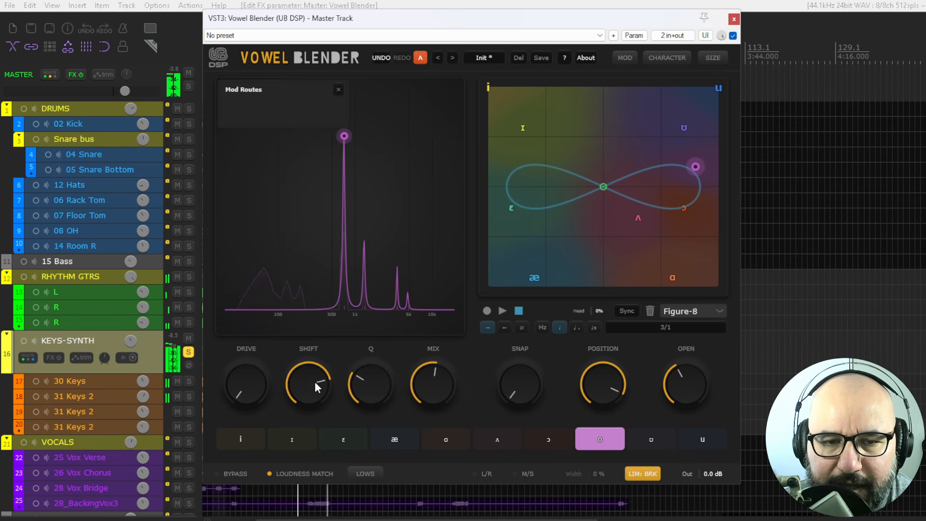
- Adjust the Shift, Q, Mix, Snap, Position and Open knobs, setting Position to 83%
left_click_drag(314, 381, 298, 398)
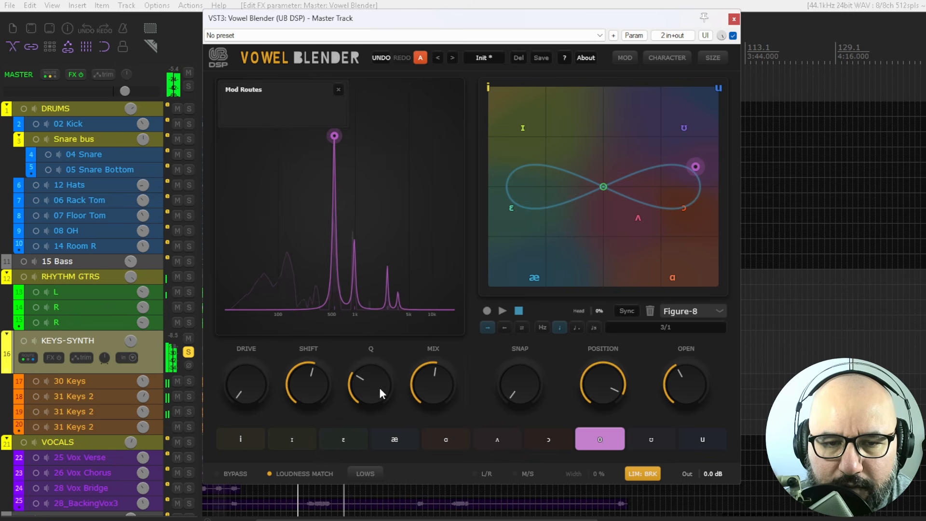
left_click_drag(379, 387, 369, 352)
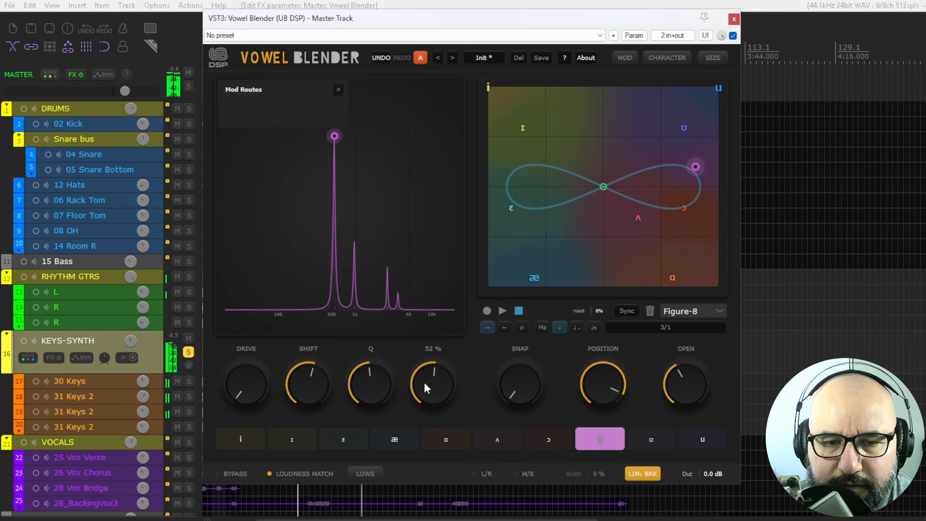
mouse_move(424, 383)
left_mouse_down()
mouse_move(422, 392)
mouse_move(429, 377)
left_mouse_up()
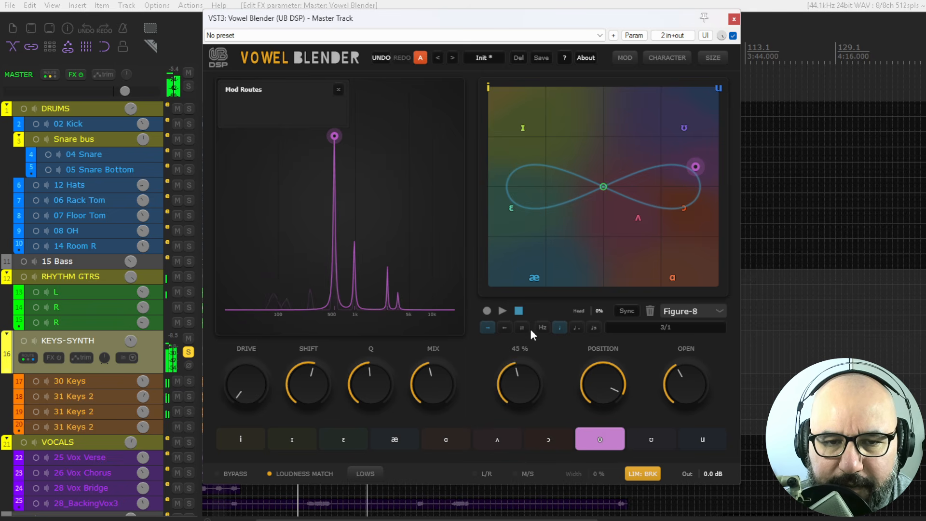
left_click_drag(531, 329, 524, 363)
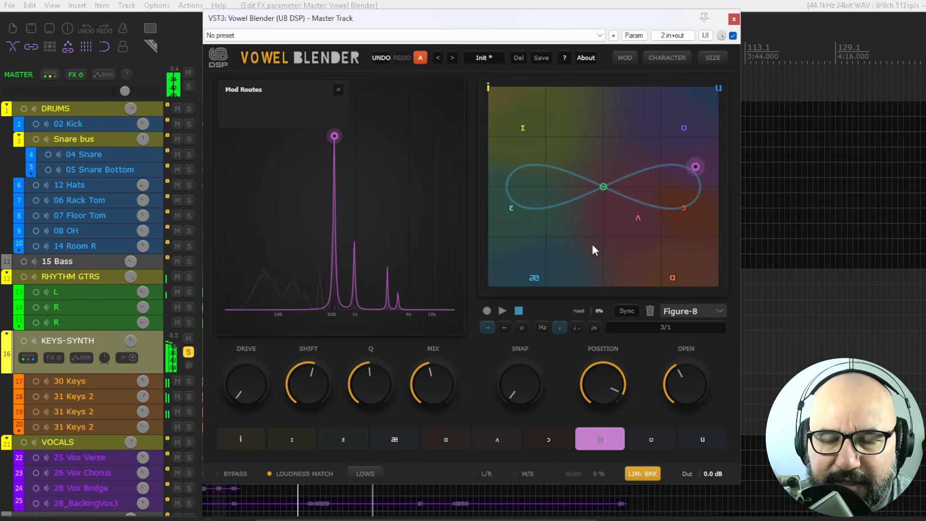
left_click_drag(604, 376, 603, 391)
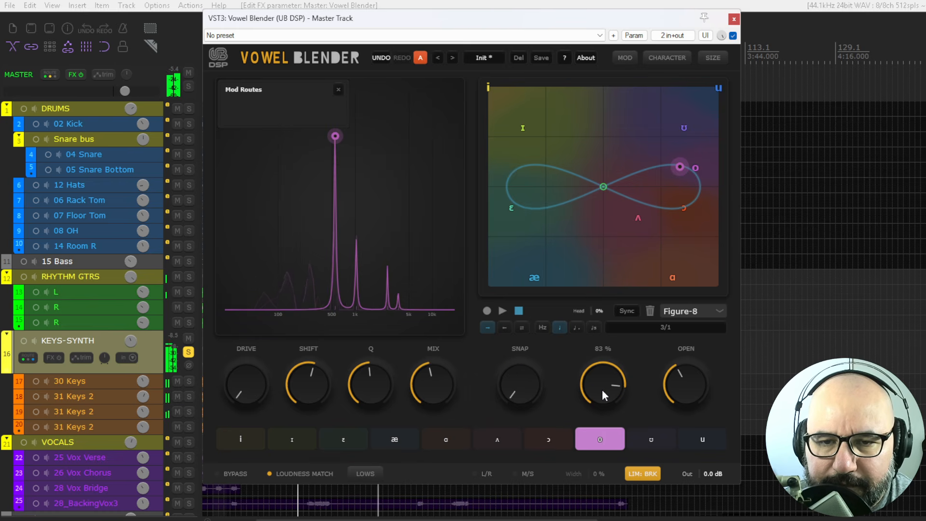
left_click_drag(676, 384, 706, 378)
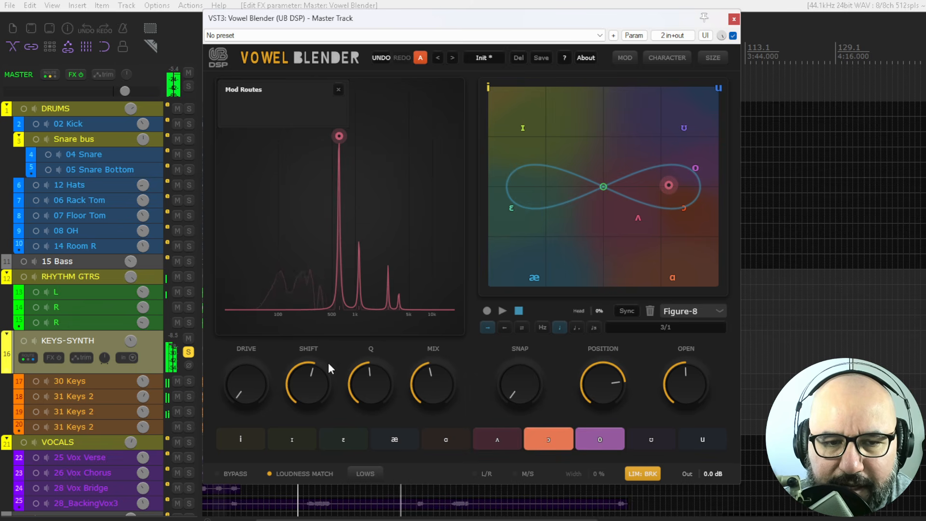
- Turn Drive up and back down again, then nudge the Shift knob
left_click_drag(250, 383, 250, 327)
left_click_drag(250, 245, 251, 157)
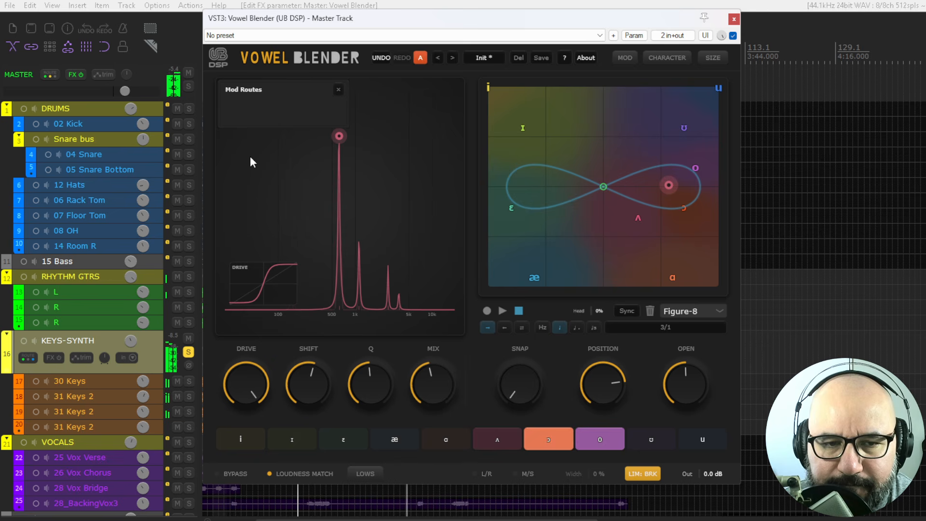
left_click_drag(246, 373, 226, 498)
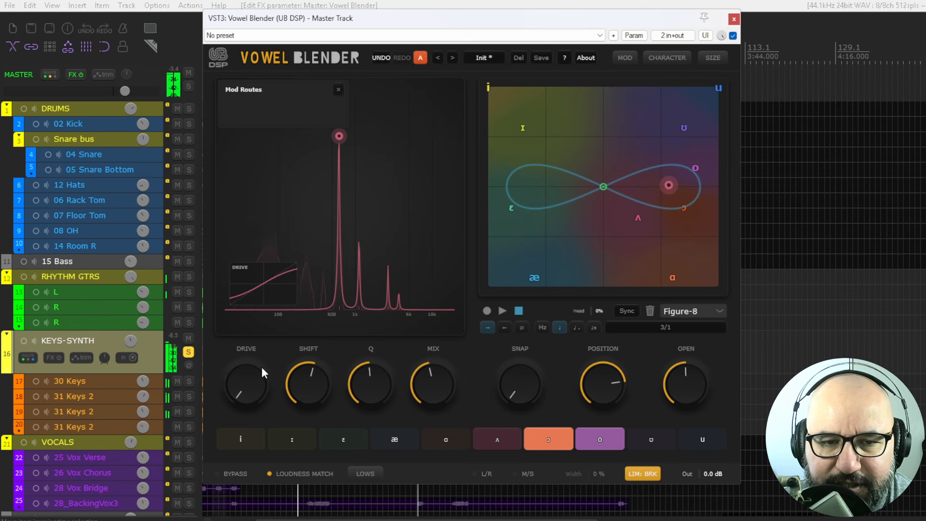
mouse_move(296, 372)
left_mouse_down()
mouse_move(301, 386)
mouse_move(308, 334)
mouse_move(296, 392)
mouse_move(301, 383)
left_mouse_up()
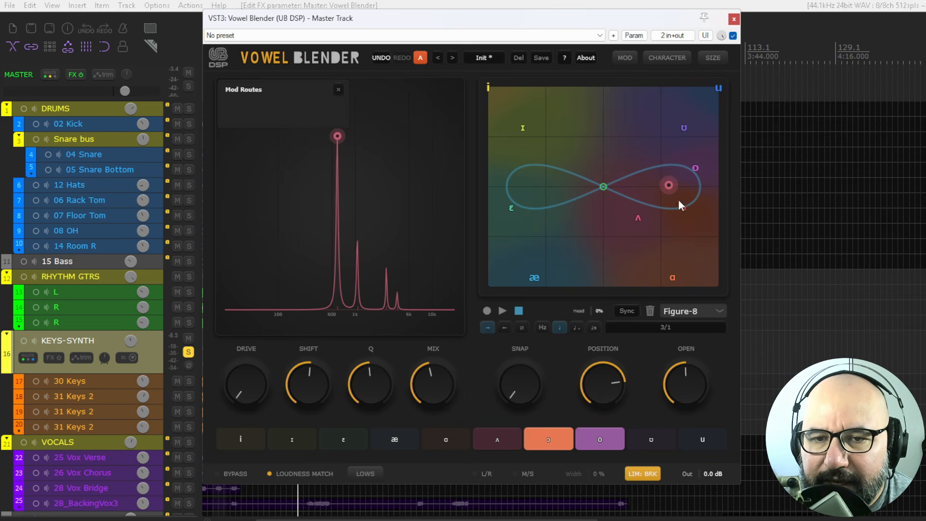
- Start the Figure-8 path playback and sweep the Snap knob up and back down
key("space")
left_click(502, 311)
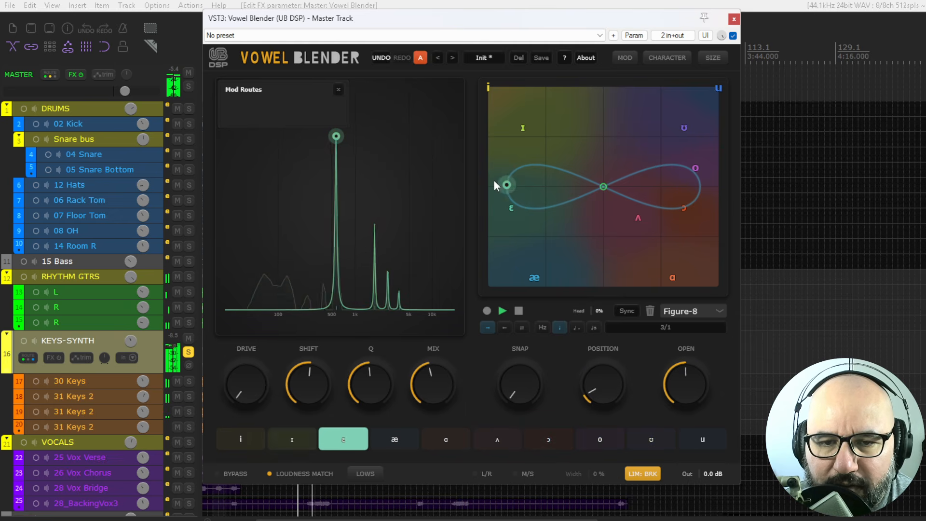
left_click_drag(516, 387, 525, 245)
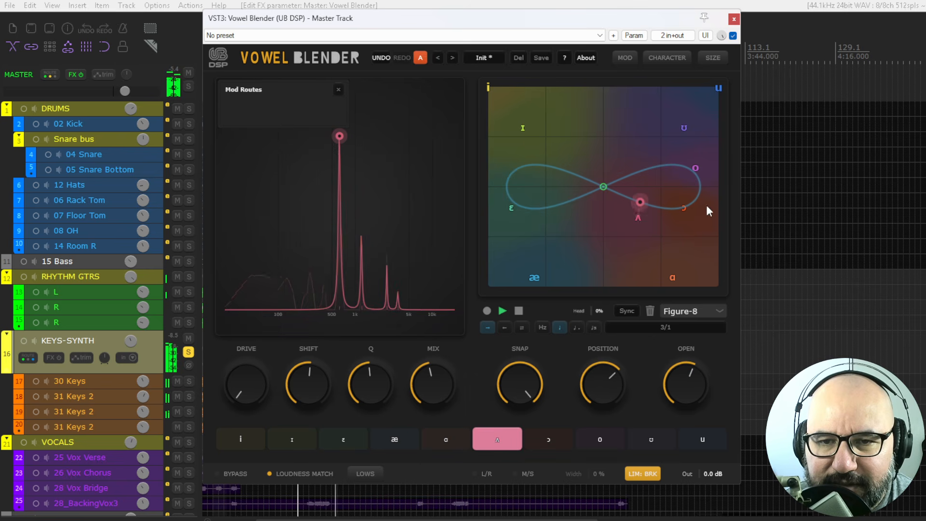
left_click_drag(522, 374, 518, 394)
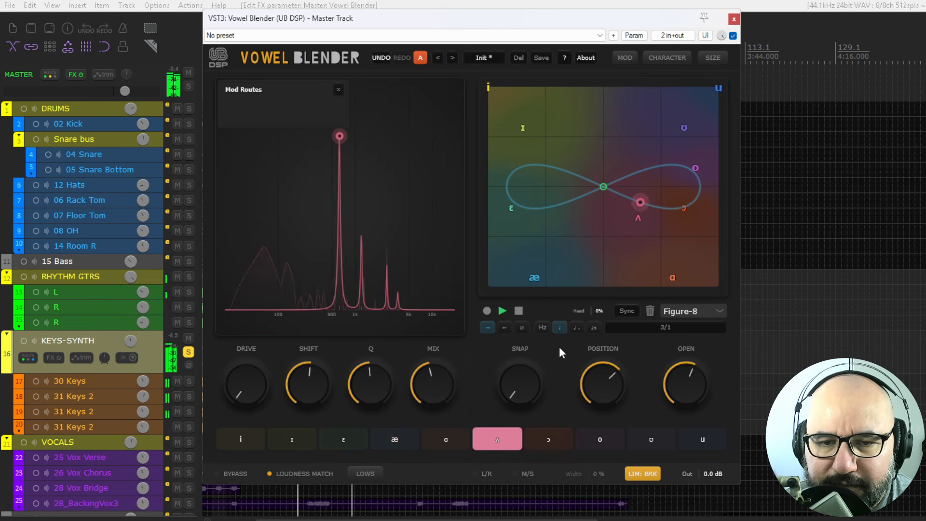
- Set the path rate to 1/4, then to 4/1, and lower the Mix knob
left_click(667, 328)
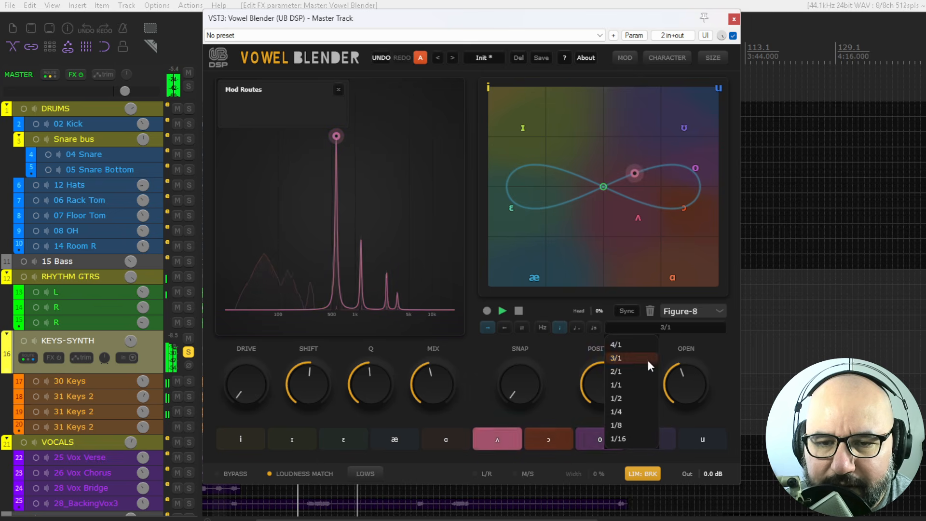
left_click(637, 411)
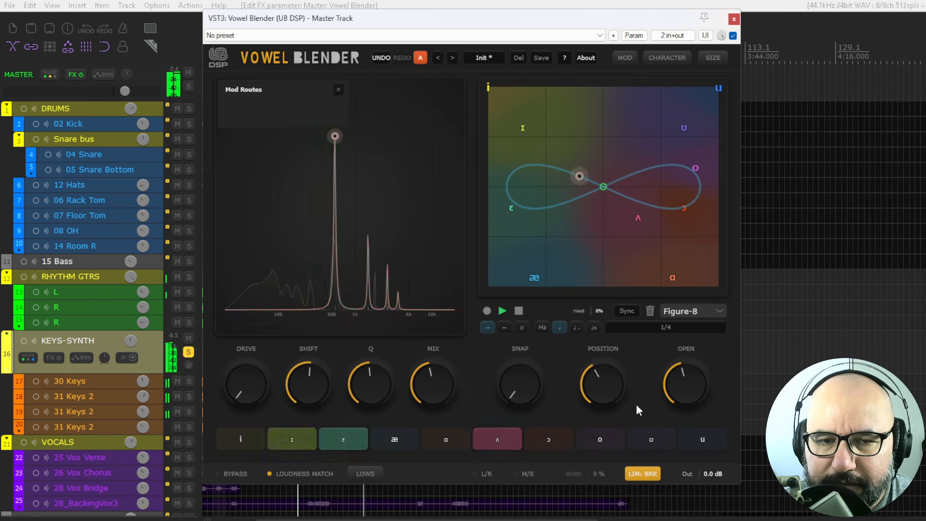
left_click(635, 326)
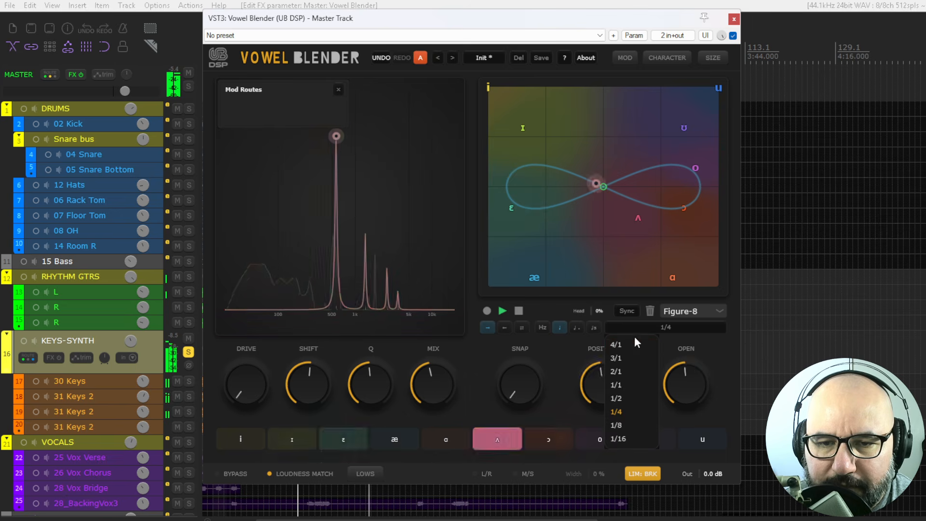
left_click(633, 343)
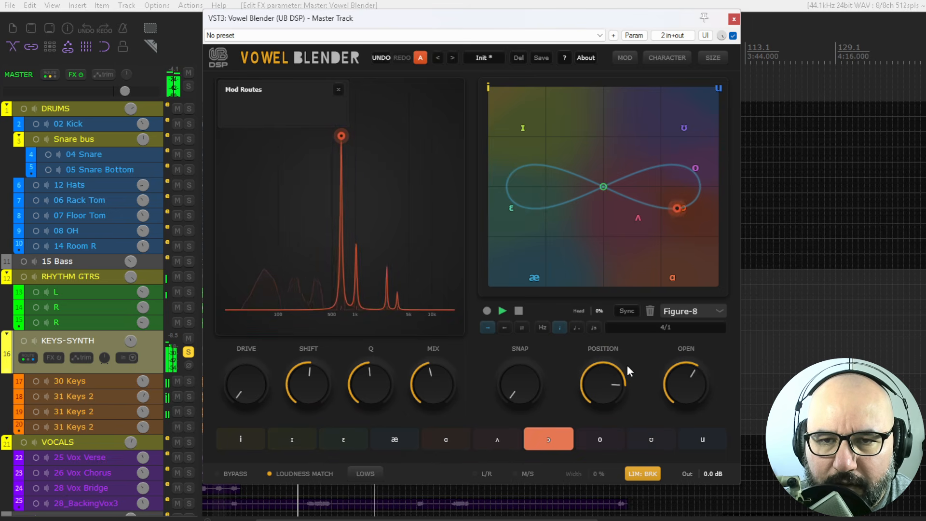
left_click_drag(436, 381, 417, 357)
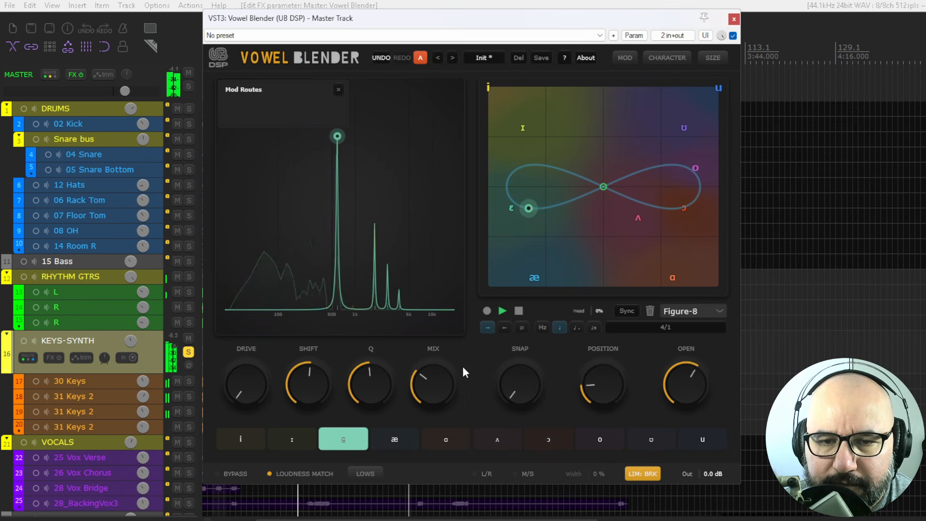
- Record a custom path by moving the point around the vowel pad's edges
left_click(488, 311)
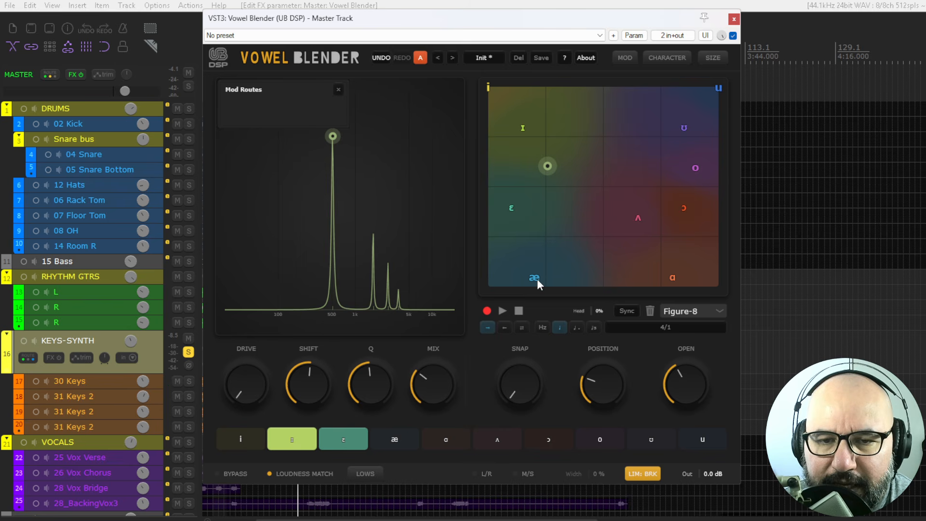
mouse_move(535, 278)
left_mouse_down()
mouse_move(673, 279)
mouse_move(642, 218)
mouse_move(678, 211)
mouse_move(695, 177)
mouse_move(684, 125)
mouse_move(552, 129)
mouse_move(519, 149)
mouse_move(514, 216)
mouse_move(532, 273)
left_mouse_up()
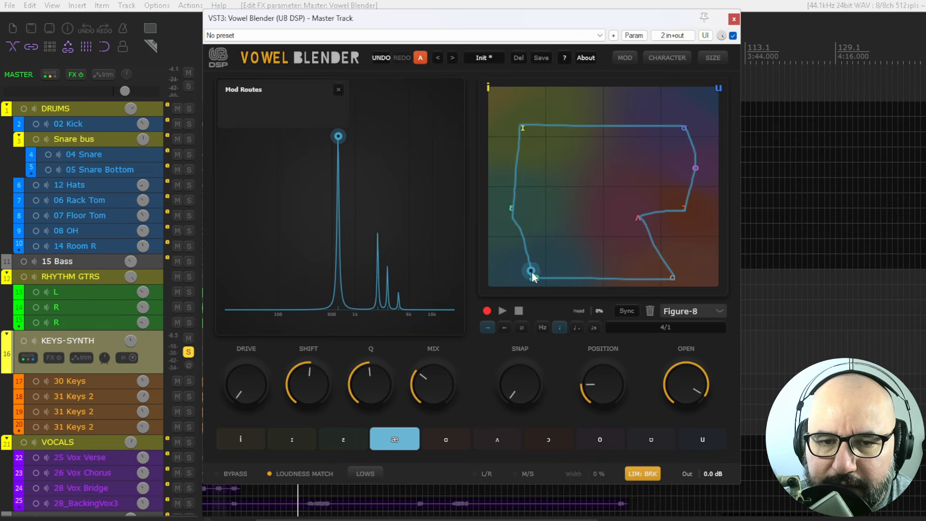
- Play the recorded path, set its rate to 3/1, and lower the Mix knob
left_click(502, 310)
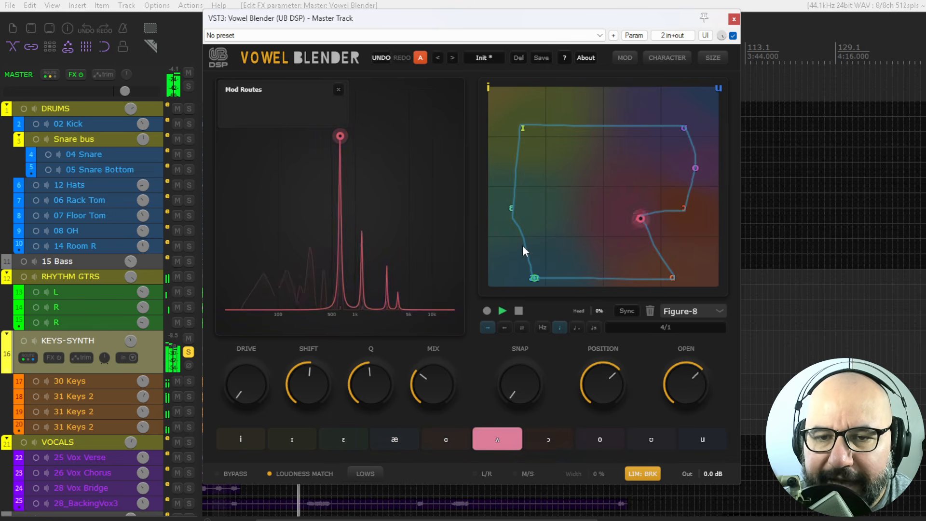
left_click(670, 326)
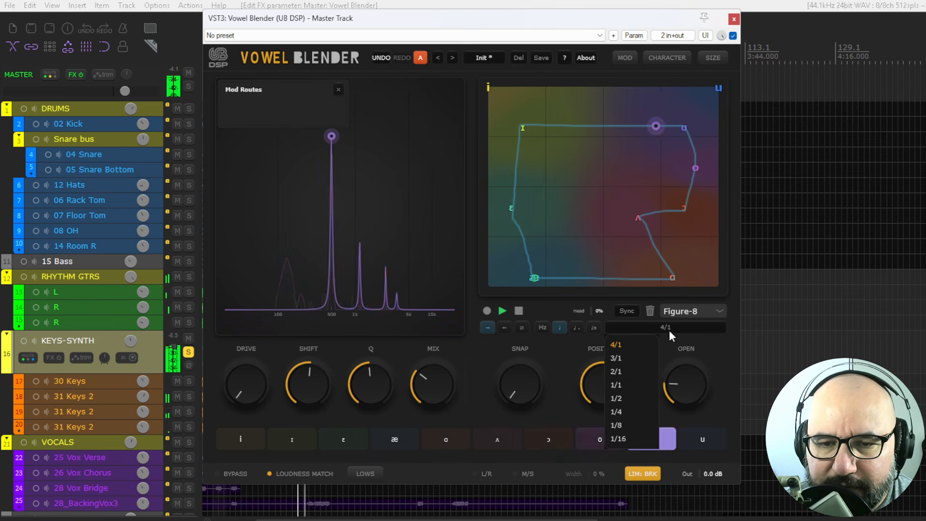
left_click(624, 359)
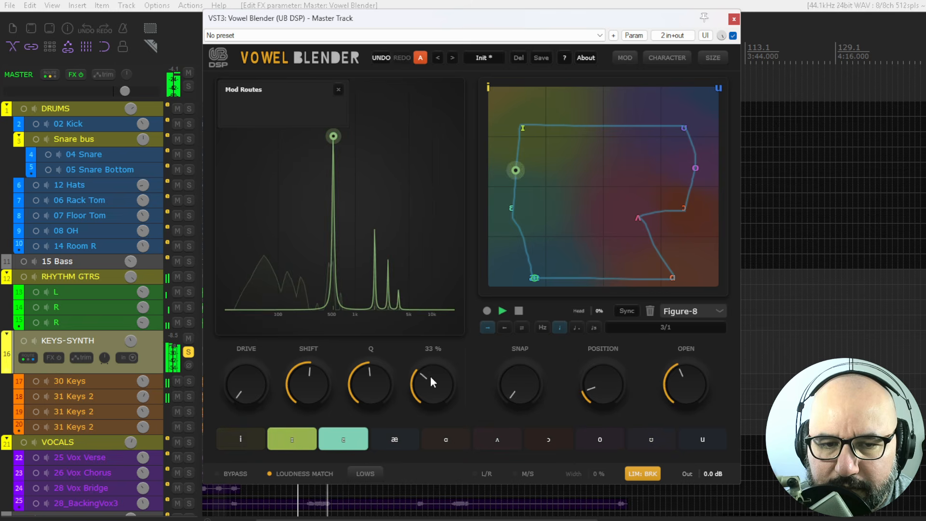
left_click_drag(430, 375, 430, 390)
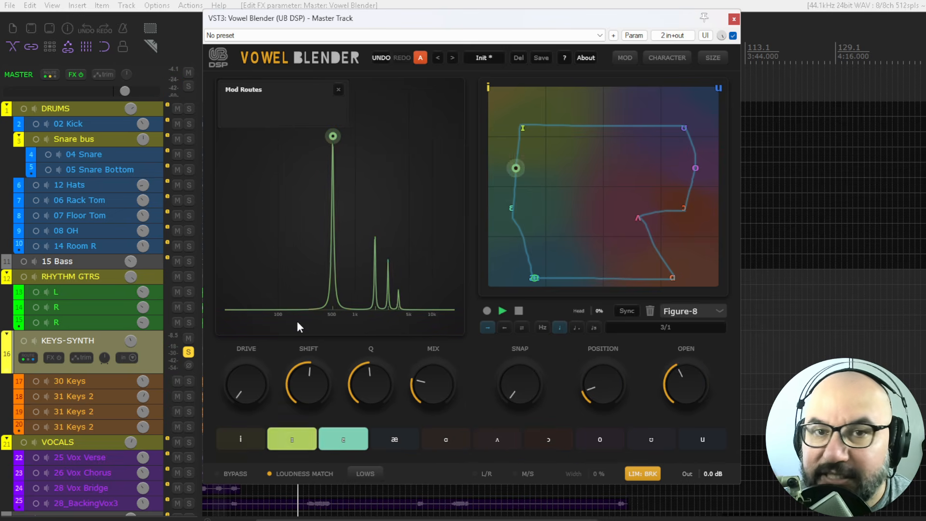
- Open the path shape list without changing the shape, then stop path playback
left_click(683, 312)
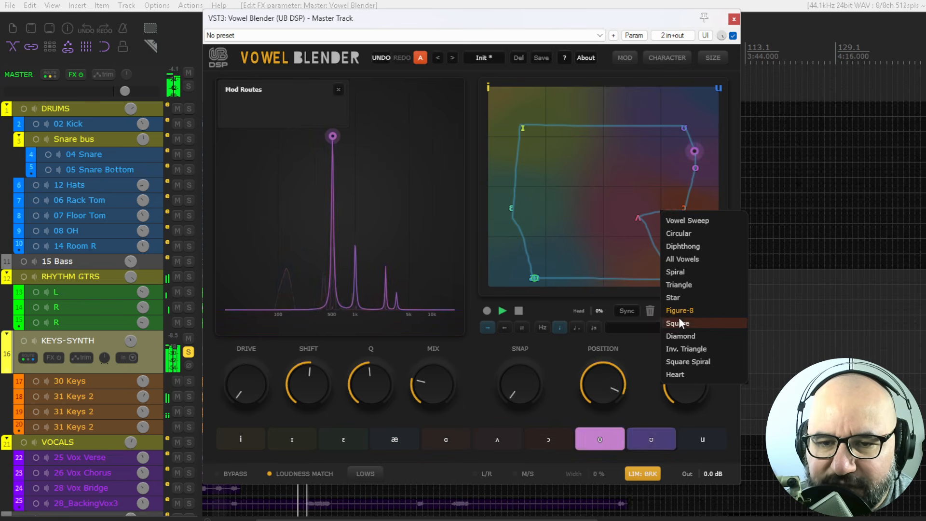
left_click(564, 347)
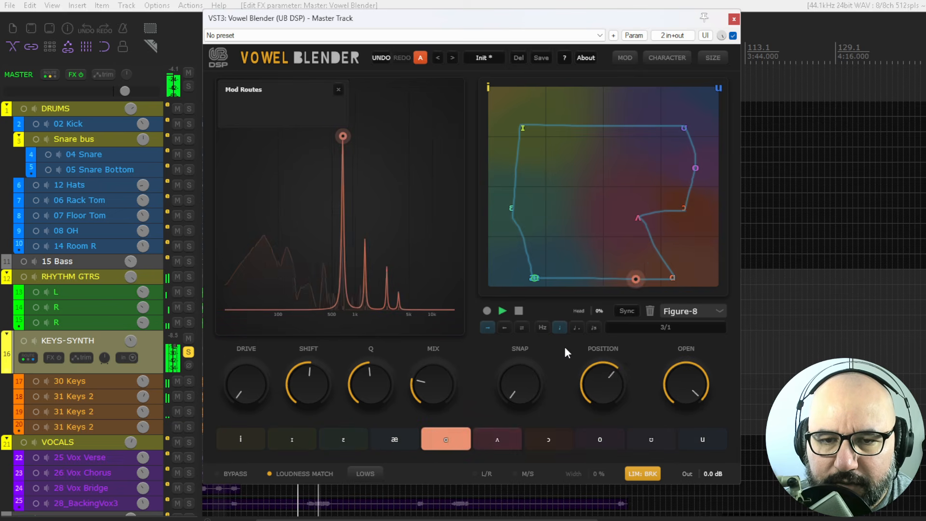
left_click(518, 312)
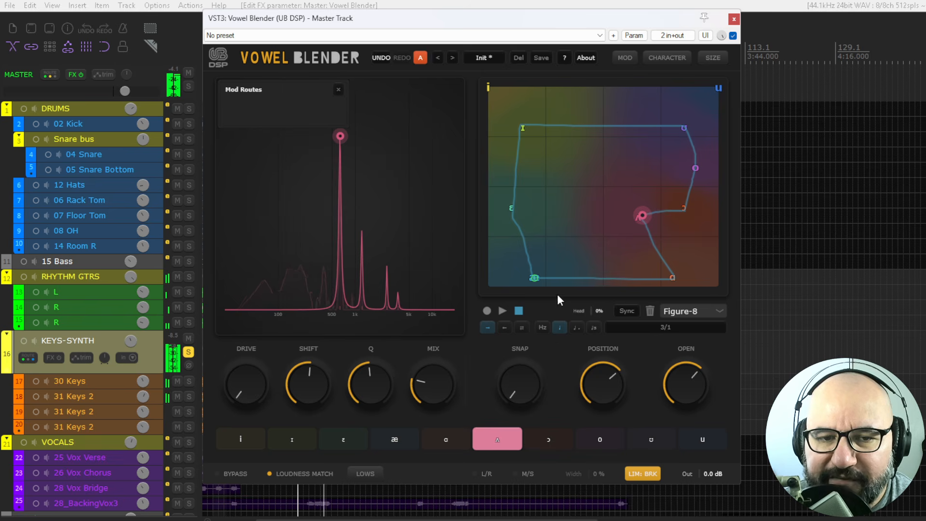
- Open the modulation panel and add an LFO modulator
left_click(623, 58)
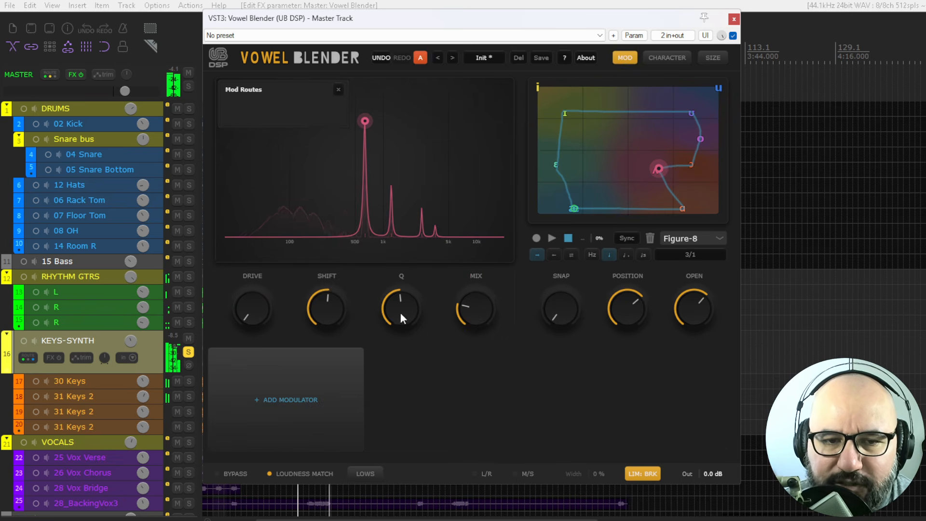
left_click(287, 398)
left_click(315, 218)
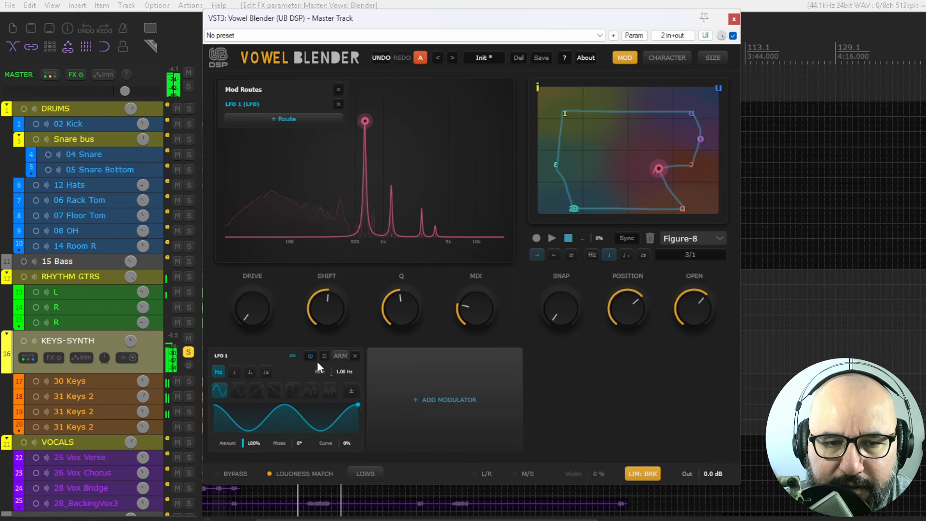
- Route the LFO to Mix, then switch its waveform to triangle, saw and back to sine
left_click(276, 120)
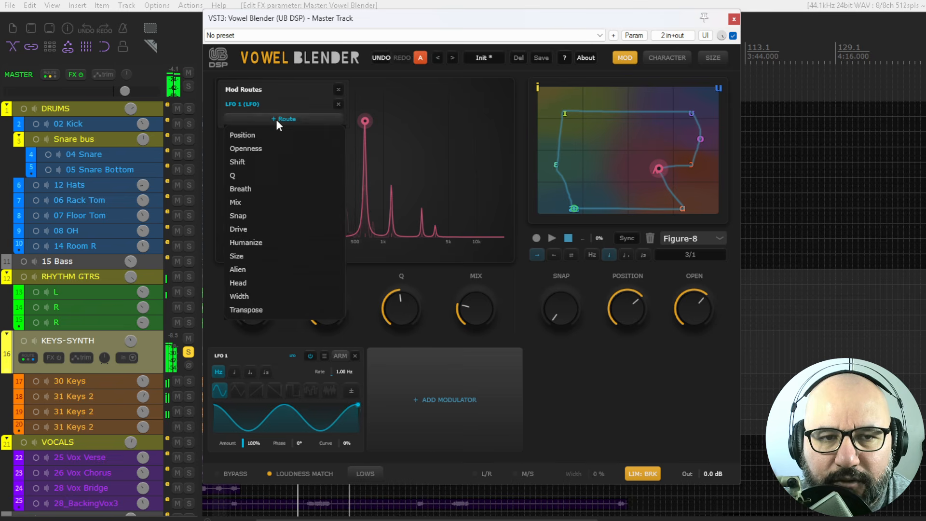
left_click(249, 201)
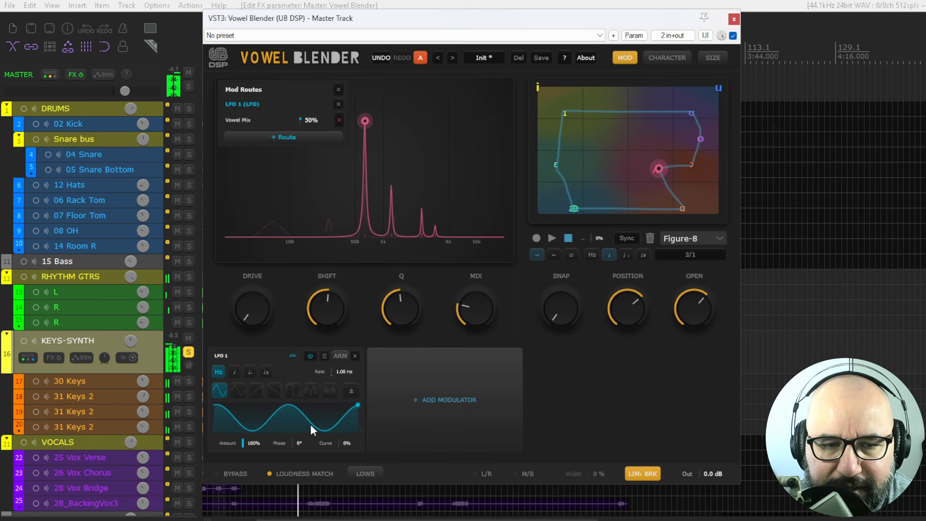
left_click(236, 392)
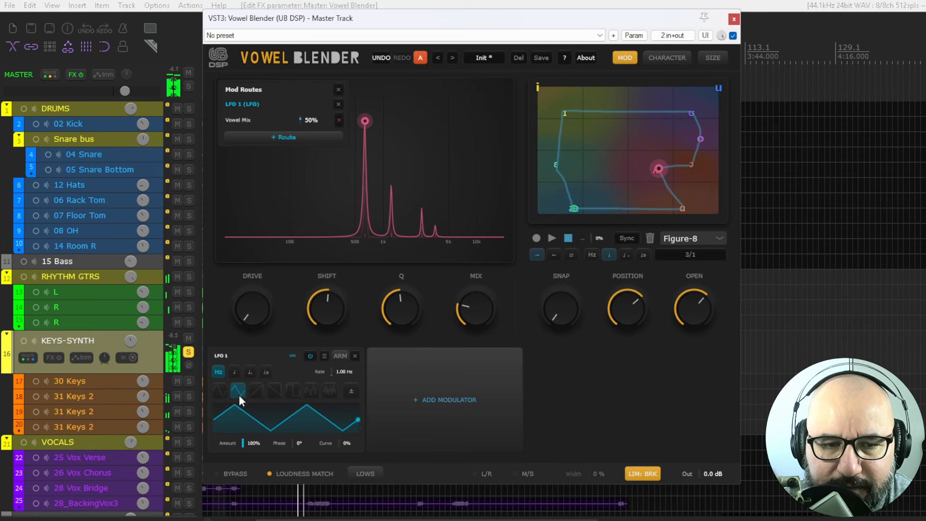
left_click(257, 391)
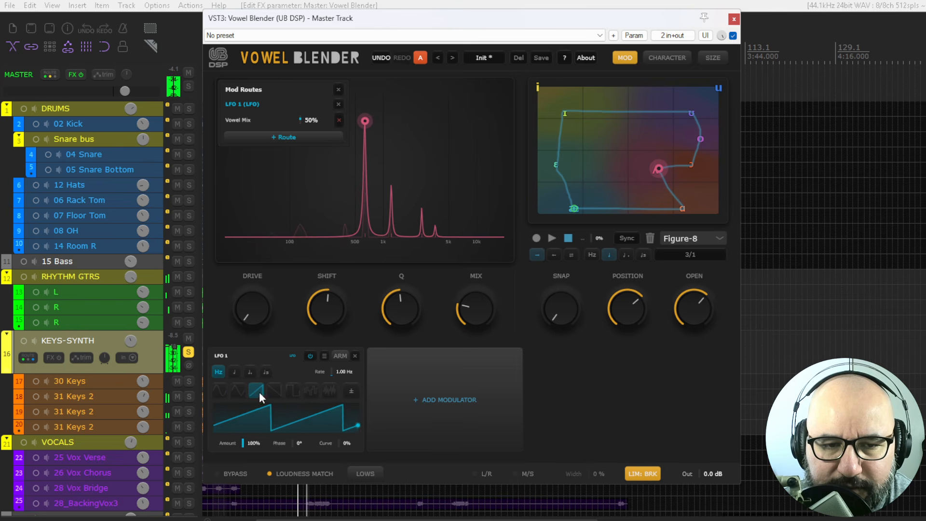
left_click(217, 392)
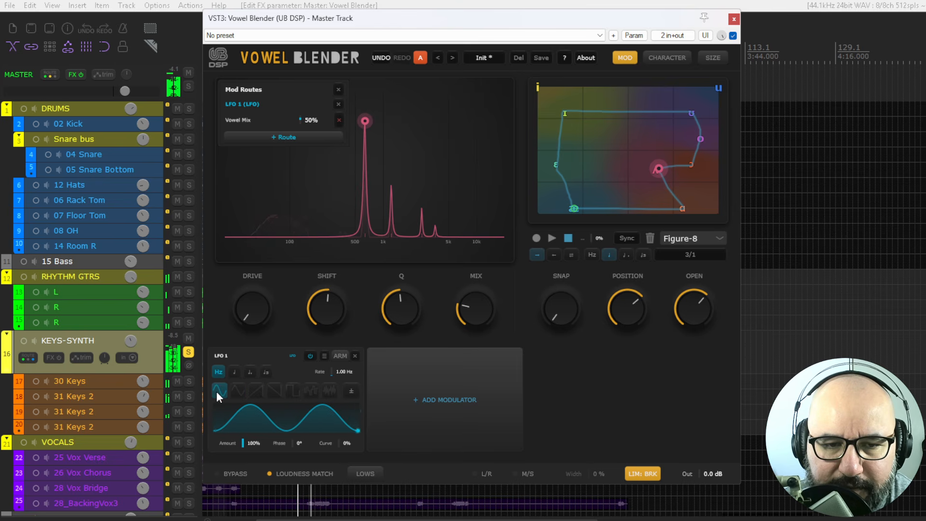
- Arm the LFO and assign it to Shift 27.5%, Drive 31%, Position 13% and Openness -37%, adjusting Mix to about 52%
left_click(341, 356)
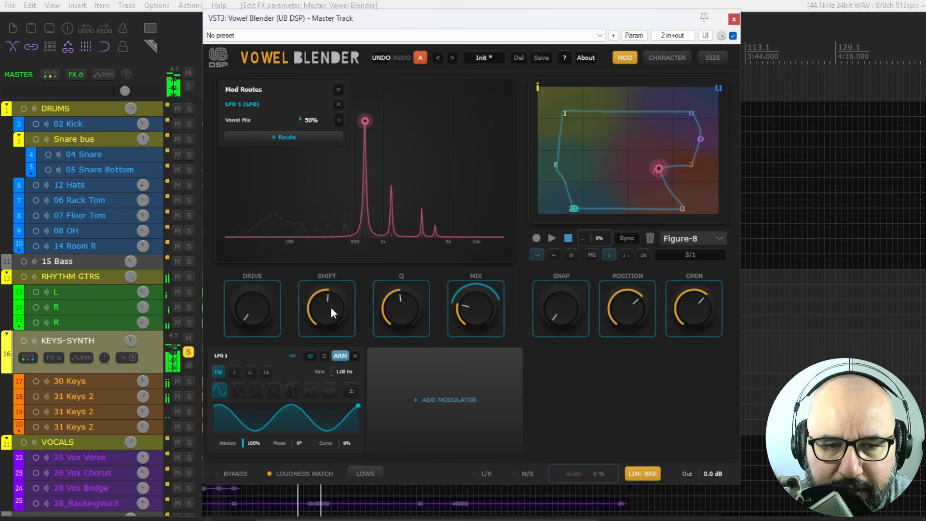
left_click_drag(331, 307, 333, 273)
left_click_drag(254, 309, 255, 274)
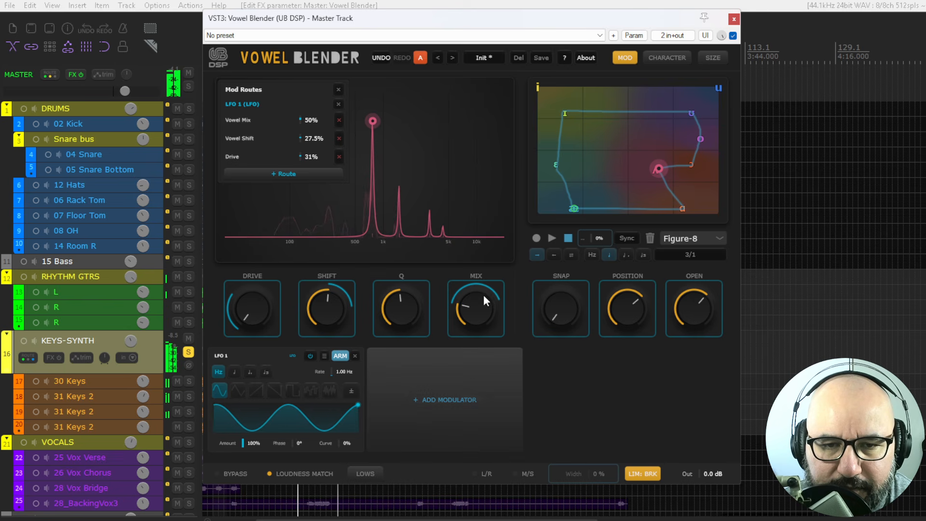
left_click_drag(492, 284, 489, 296)
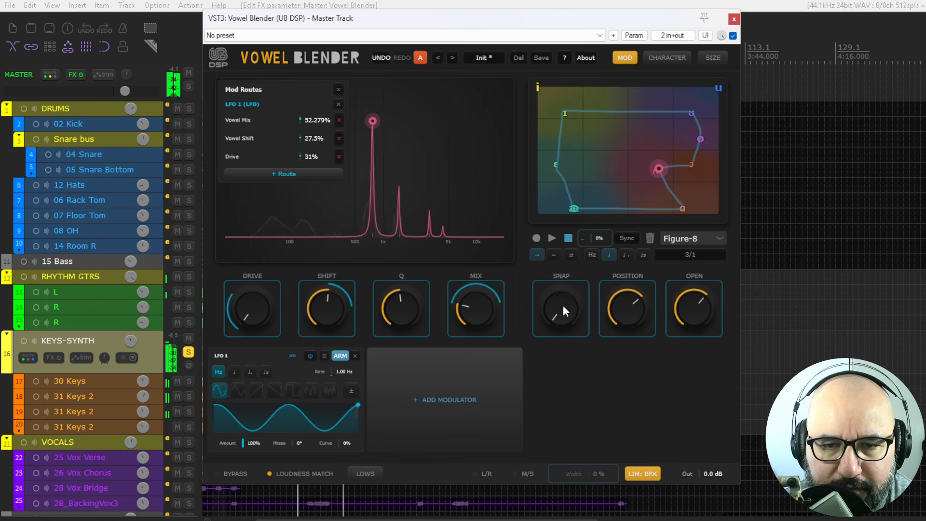
left_click_drag(627, 303, 629, 288)
left_click_drag(693, 303, 687, 348)
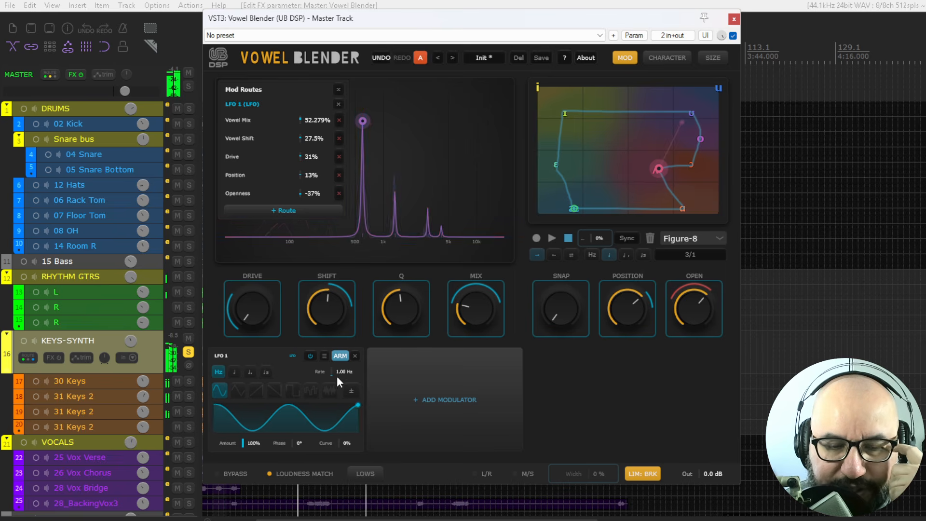
left_click(340, 356)
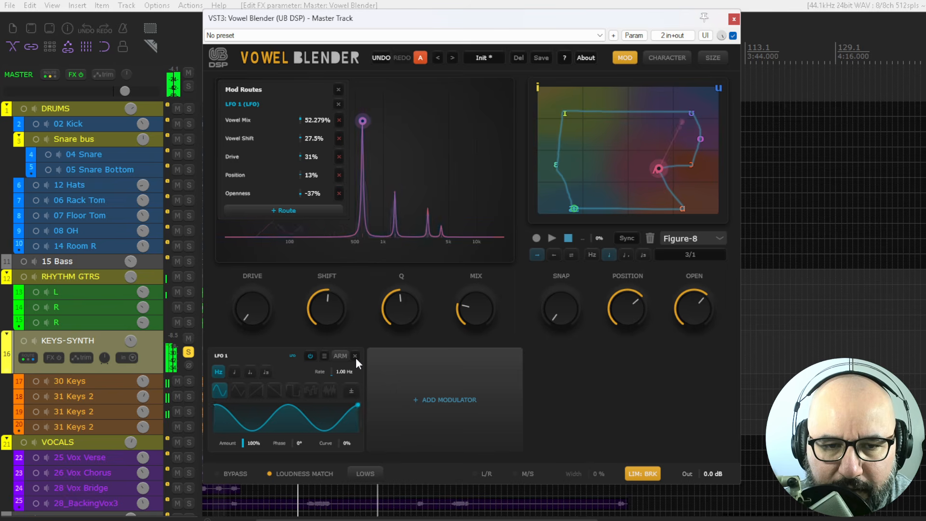
- Switch the LFO off and back on, then delete the LFO modulator
left_click(311, 356)
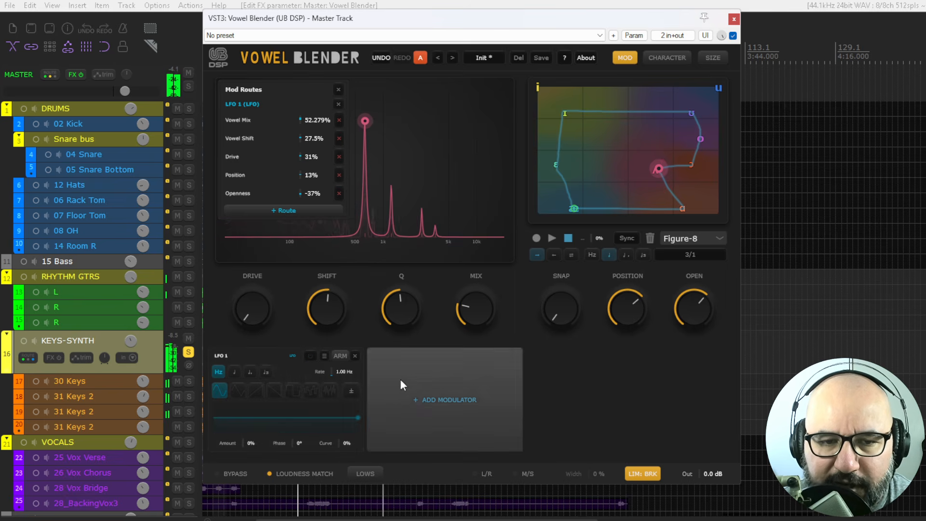
left_click(311, 356)
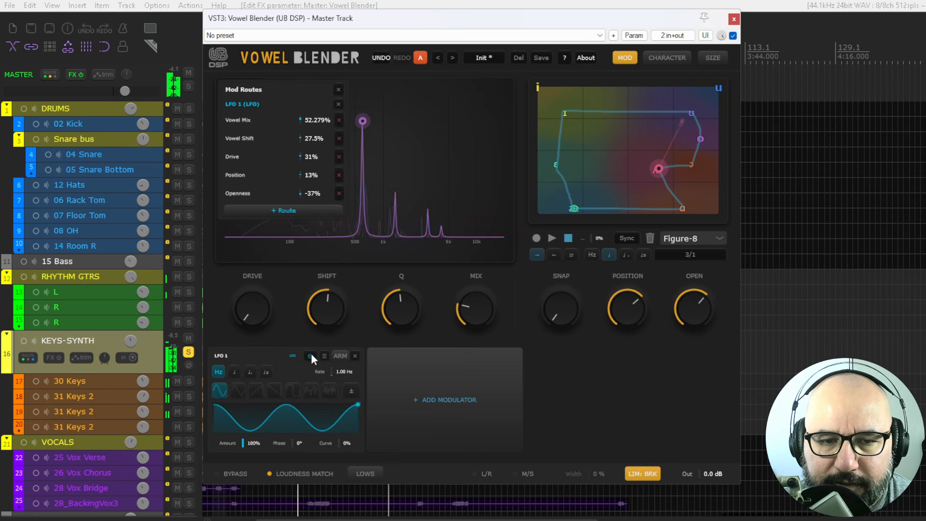
left_click(355, 355)
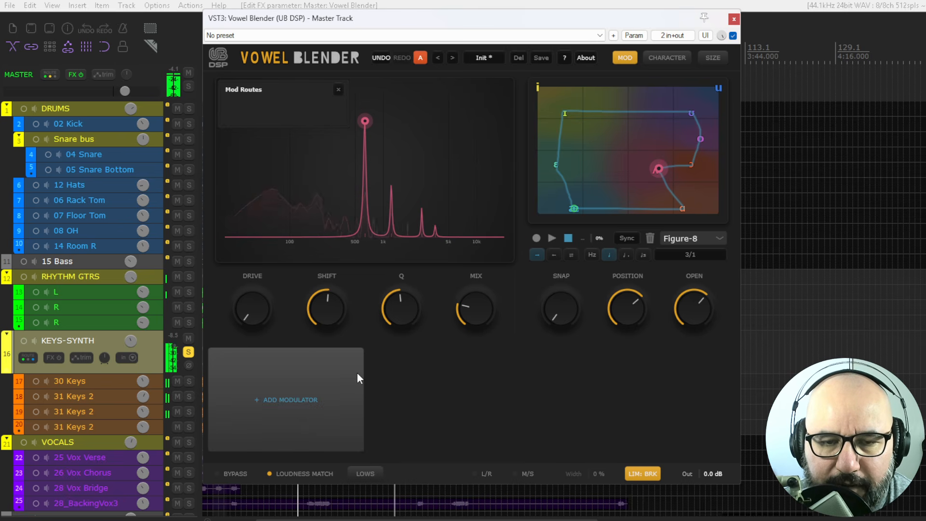
- Add a Step Sequencer modulator and draw a pattern of step values
left_click(294, 386)
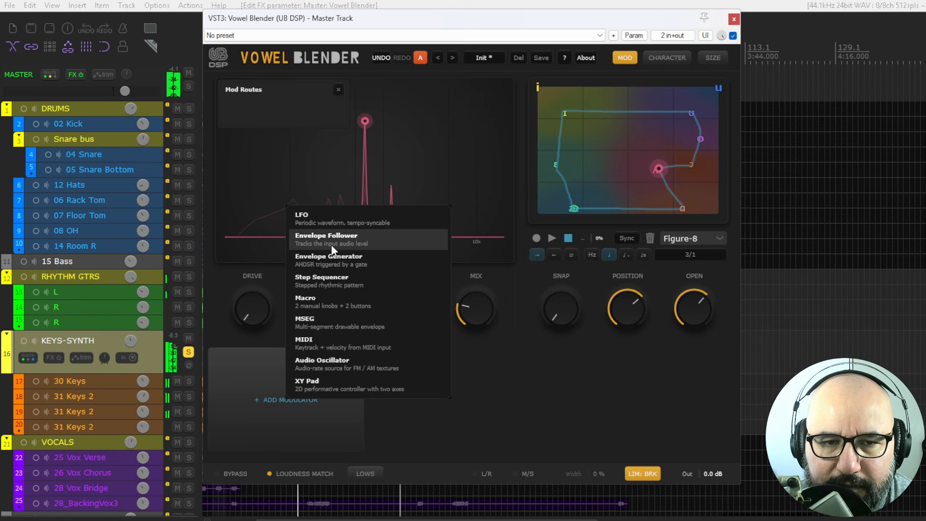
left_click(331, 277)
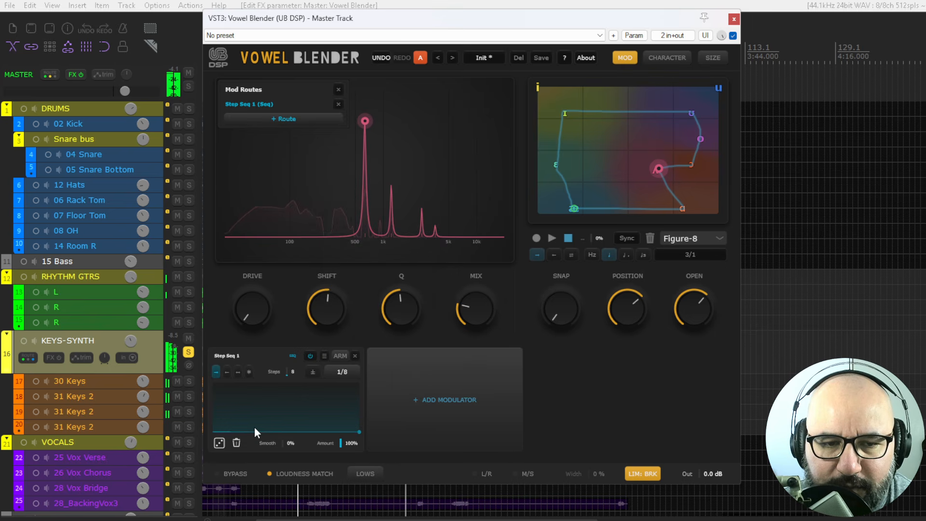
left_click_drag(234, 406, 236, 389)
mouse_move(262, 416)
left_mouse_down()
mouse_move(265, 408)
mouse_move(288, 412)
left_mouse_up()
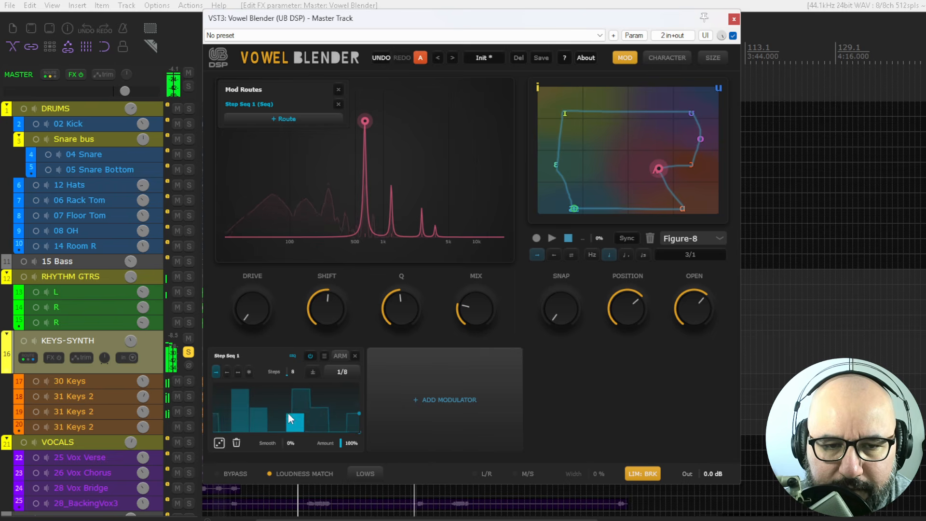
- Arm the step sequencer and route it to Mix at 27%, Shift at 18% and Q at -23%
left_click(340, 356)
left_click_drag(468, 313, 470, 286)
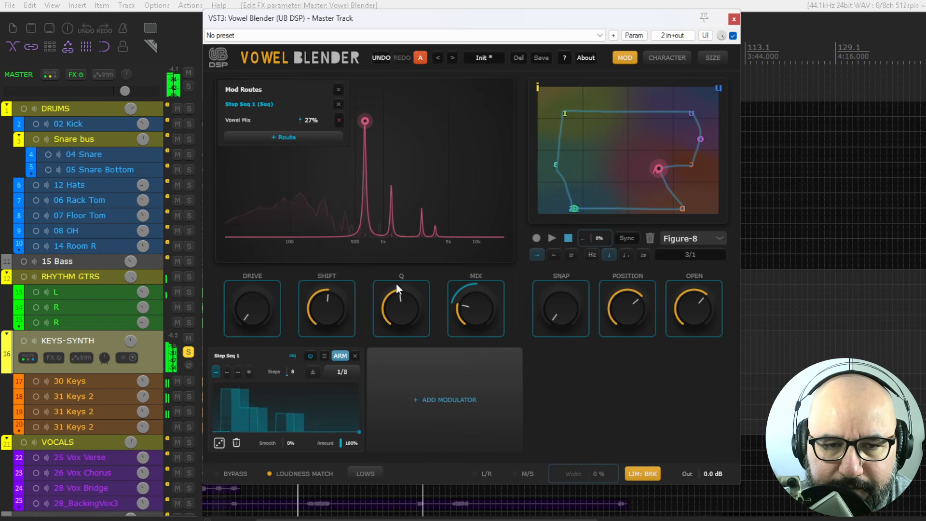
left_click_drag(322, 303, 323, 280)
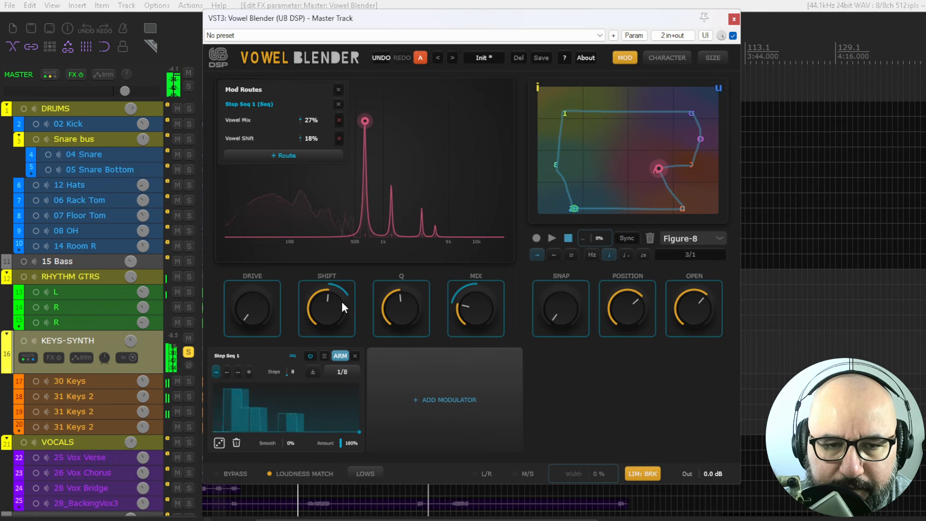
mouse_move(392, 309)
left_mouse_down()
mouse_move(389, 331)
mouse_move(398, 293)
mouse_move(394, 329)
mouse_move(341, 389)
mouse_move(327, 429)
mouse_move(328, 401)
mouse_move(280, 422)
mouse_move(279, 389)
mouse_move(218, 423)
mouse_move(221, 408)
mouse_move(309, 433)
mouse_move(308, 394)
left_mouse_up()
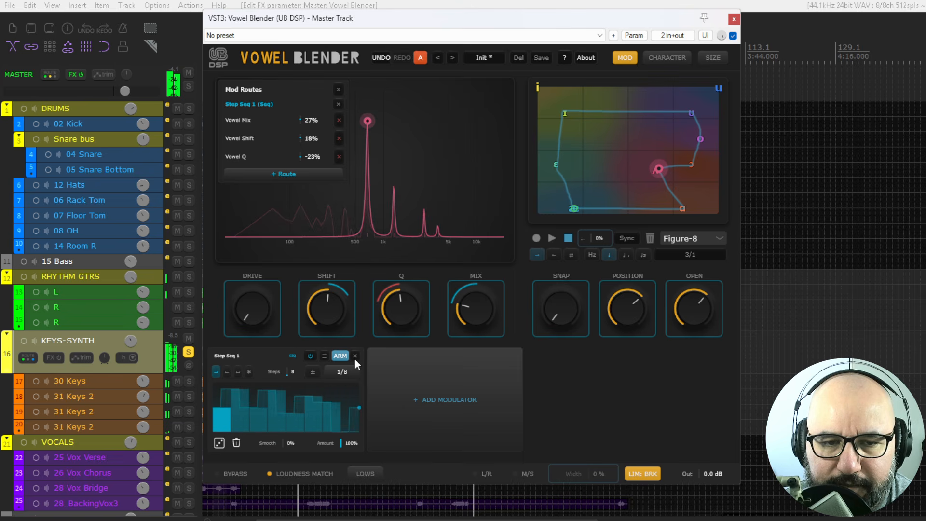
- Switch off and delete the step sequencer, then close the modulation panel
left_click(311, 356)
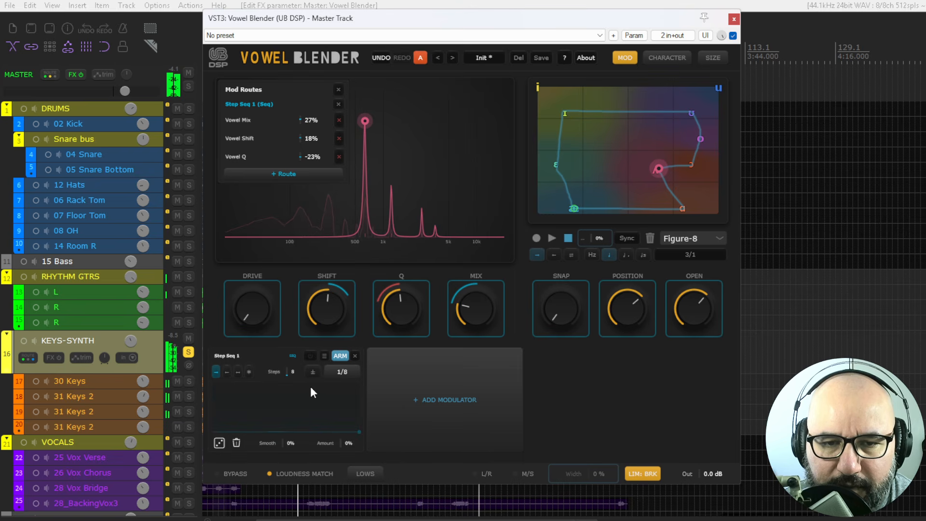
left_click(356, 355)
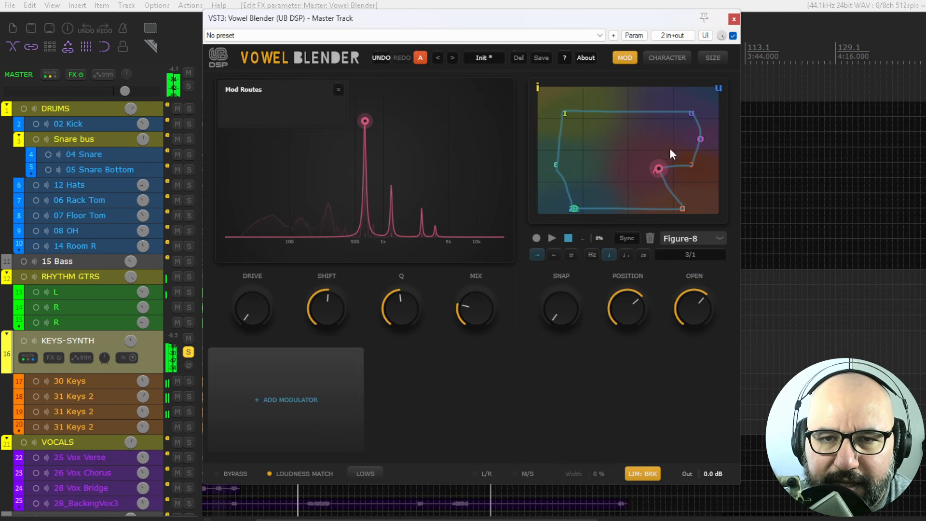
left_click(626, 59)
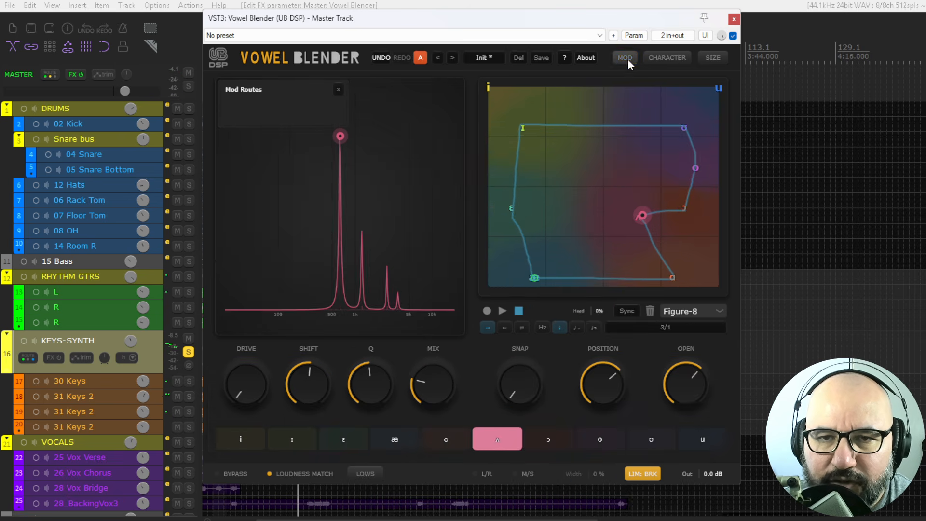
- Open the Character panel and raise the Human knob
left_click(661, 59)
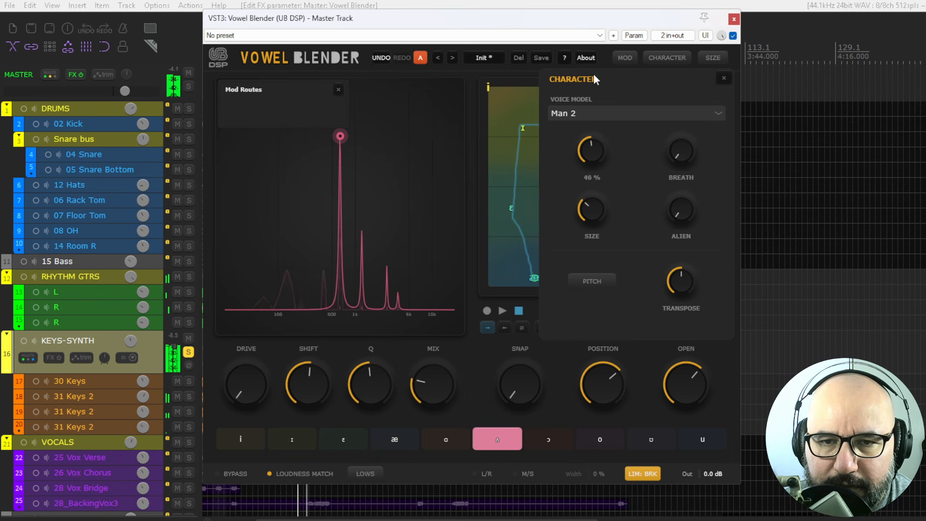
left_click_drag(590, 206, 592, 189)
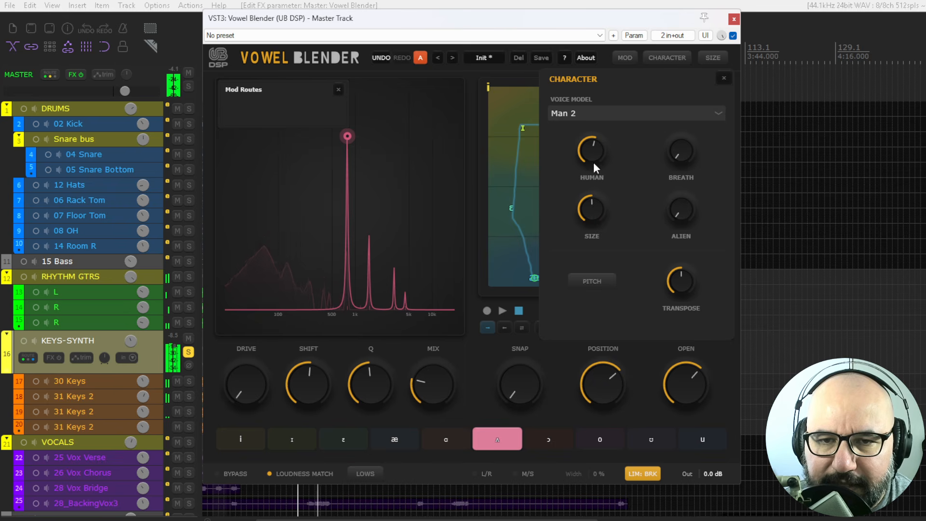
- Audition the Woman 3 and Kids voice models, then switch the voice model back to Man 2
left_click(596, 117)
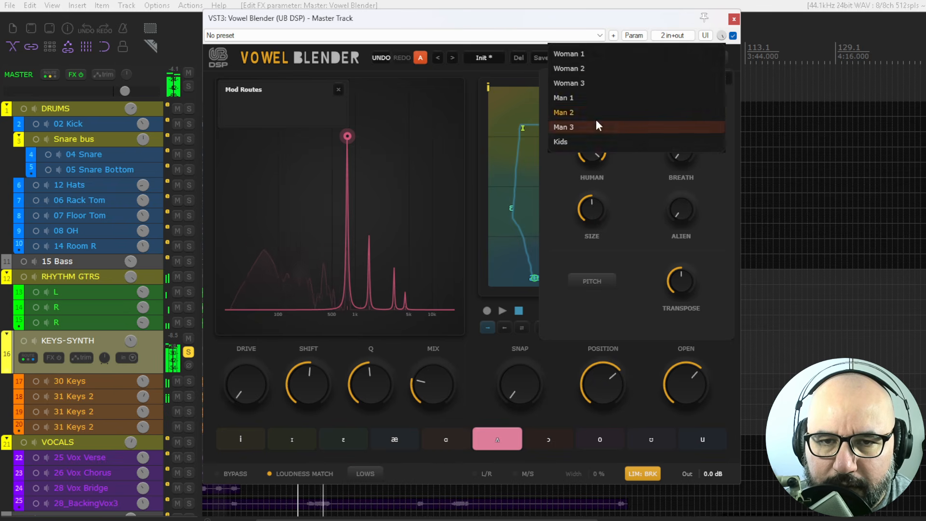
left_click(590, 84)
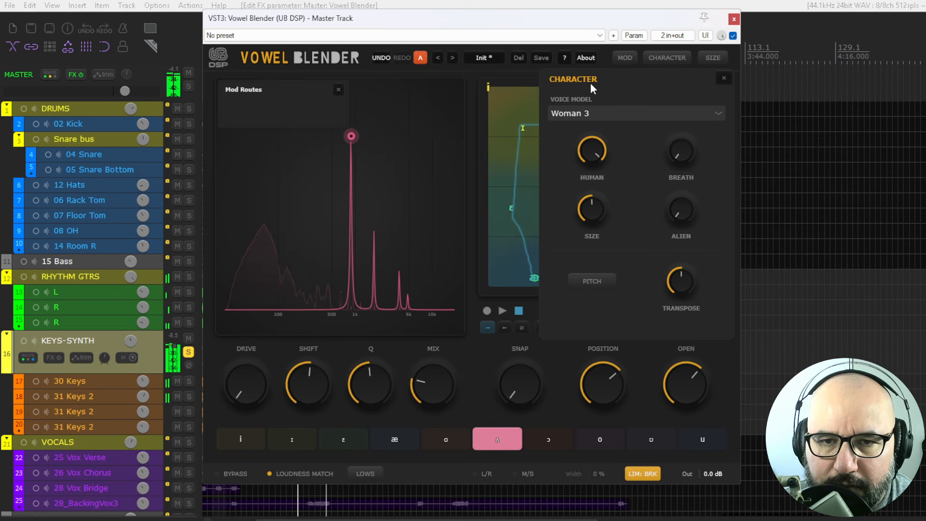
left_click(598, 113)
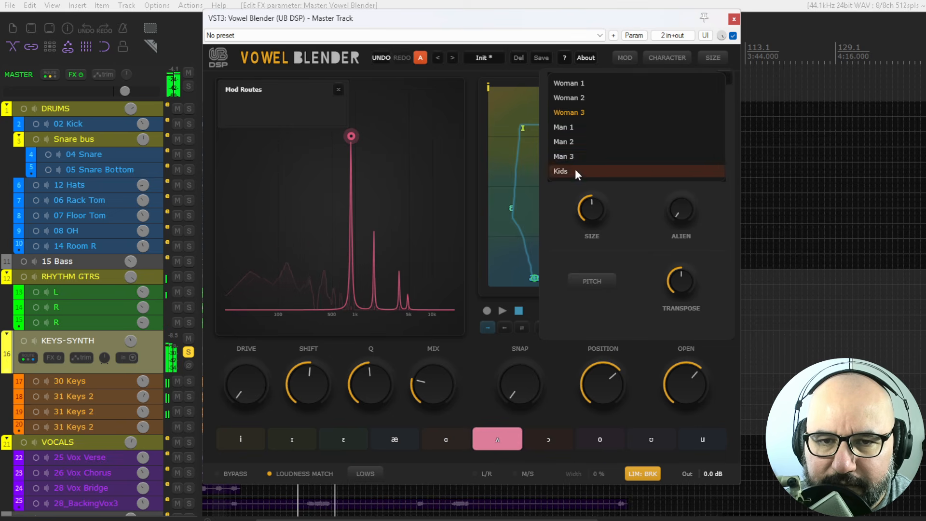
left_click(575, 169)
left_click(587, 114)
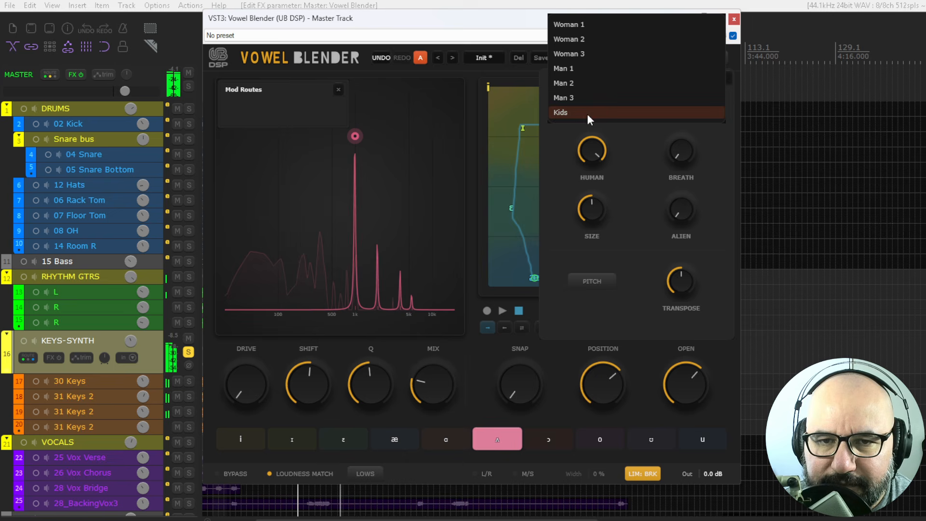
left_click(582, 83)
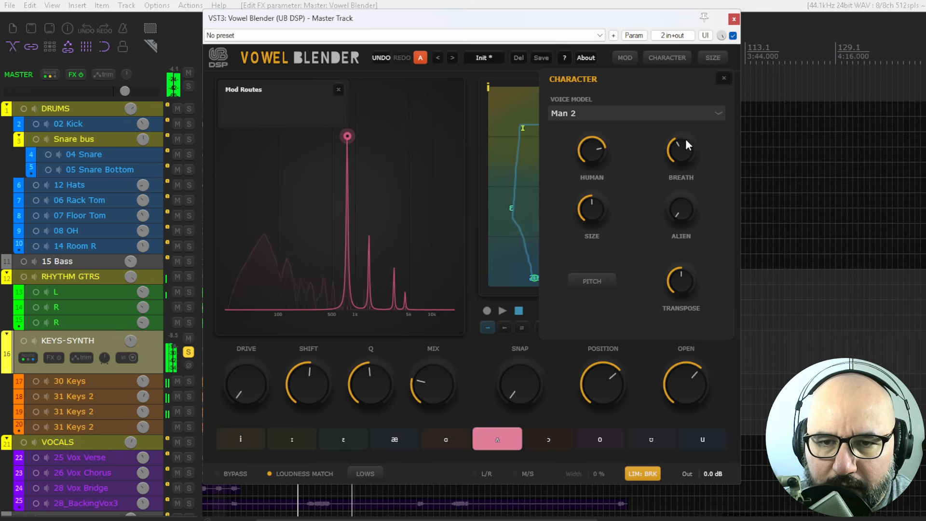
- Turn up the Alien knob, set Transpose to +1.8 st and raise Breath to 33%
left_click_drag(680, 210, 681, 160)
left_click_drag(681, 279, 685, 264)
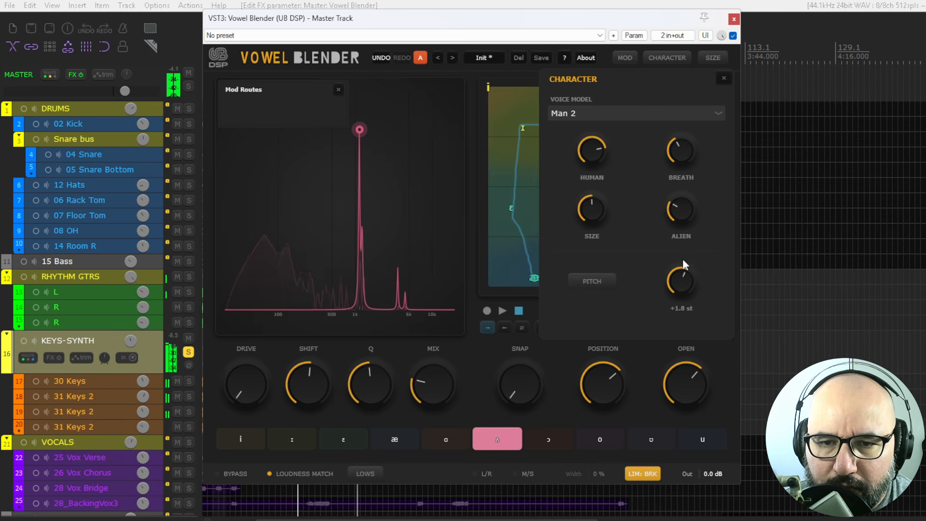
left_click_drag(684, 146, 690, 95)
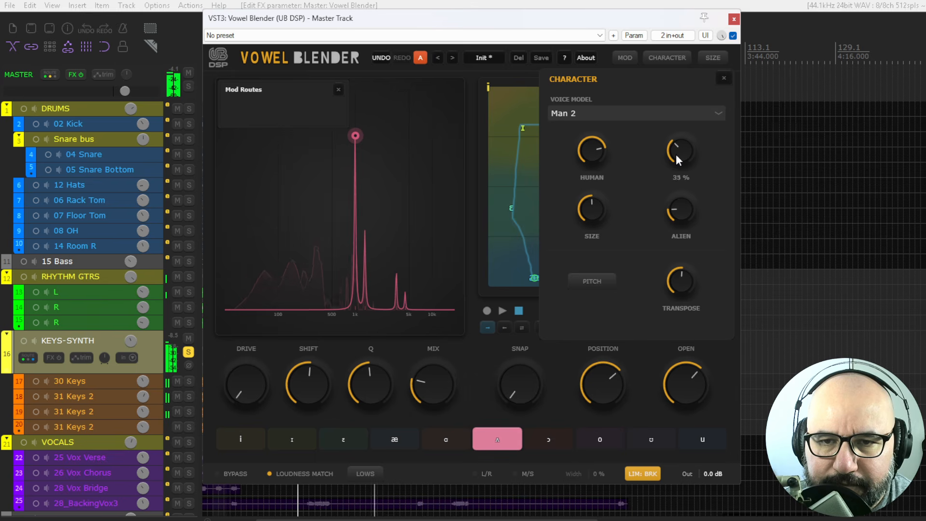
- Close the Character panel and start the vowel path playback
left_click(666, 58)
left_click(503, 311)
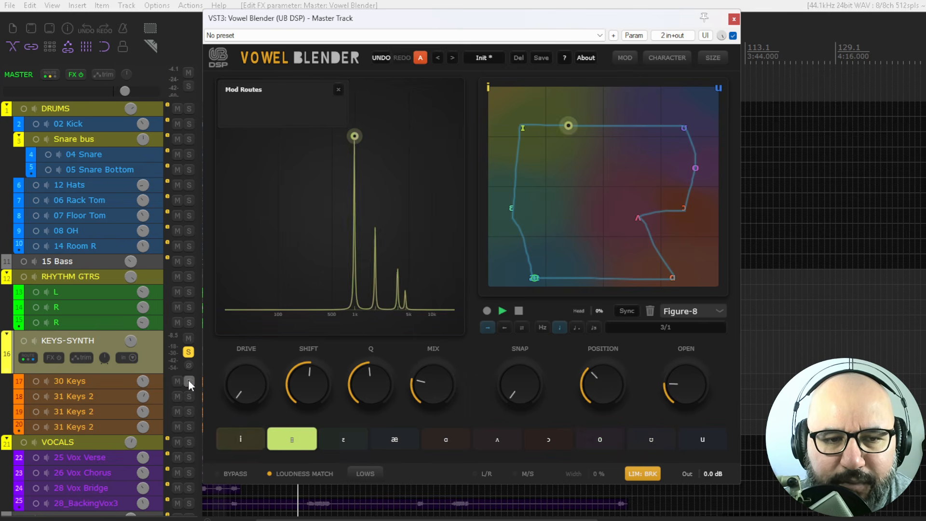
- Move the solo from the Keys-Synth track to the Drums track
left_click(189, 353)
left_click(189, 109)
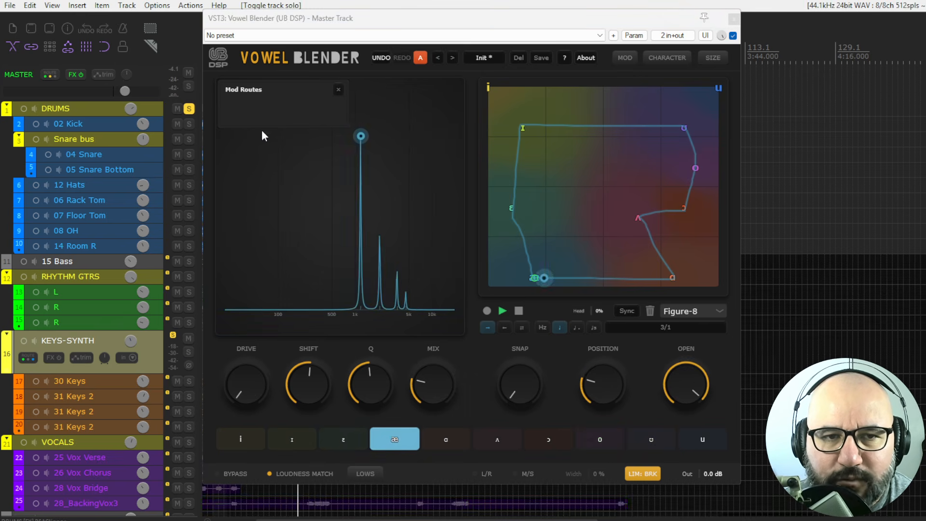
- Load the Vocoder Lead preset from the Vocals preset category
left_click(483, 57)
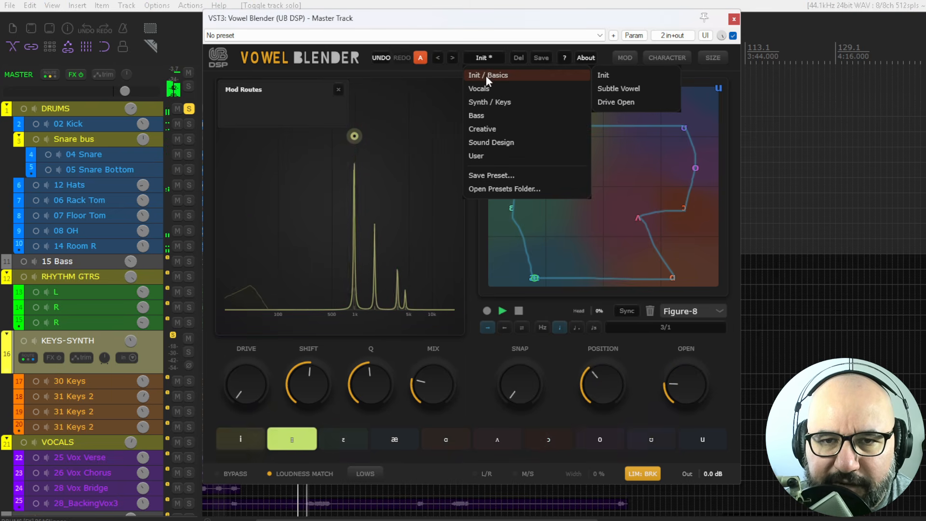
mouse_move(496, 88)
left_click(605, 88)
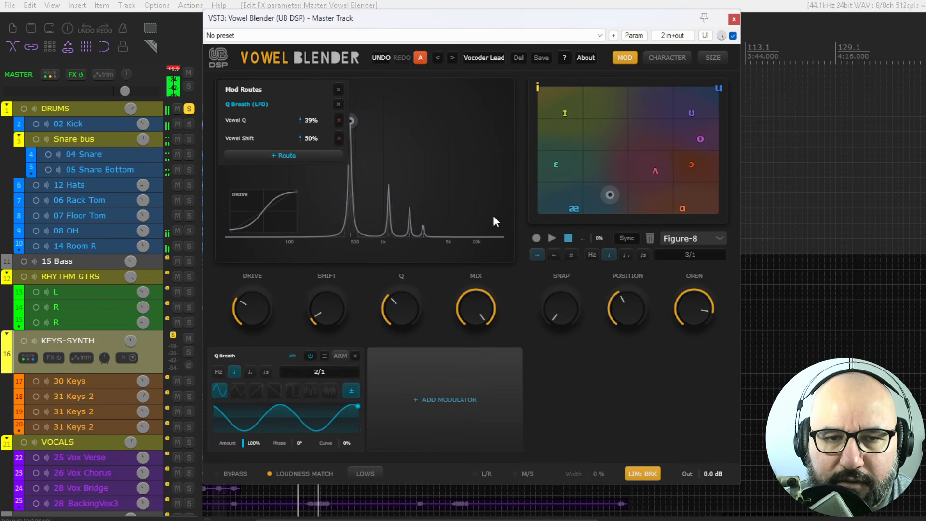
- Step forward through the presets one by one up to Ad-Lib Color
left_click(452, 58)
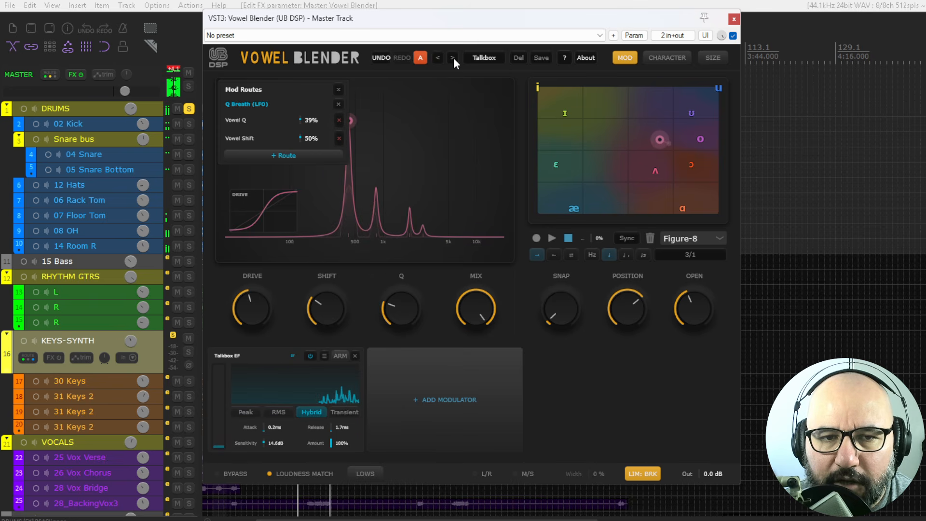
left_click(452, 57)
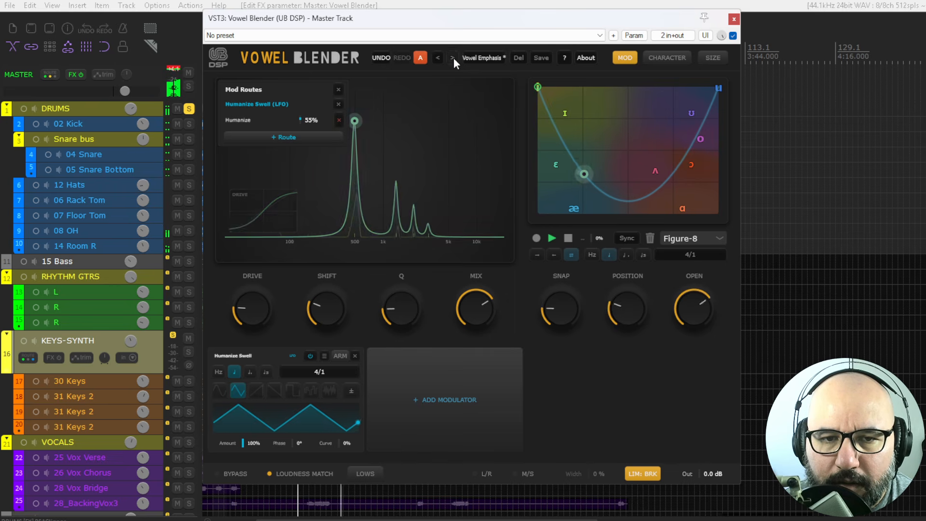
left_click(452, 58)
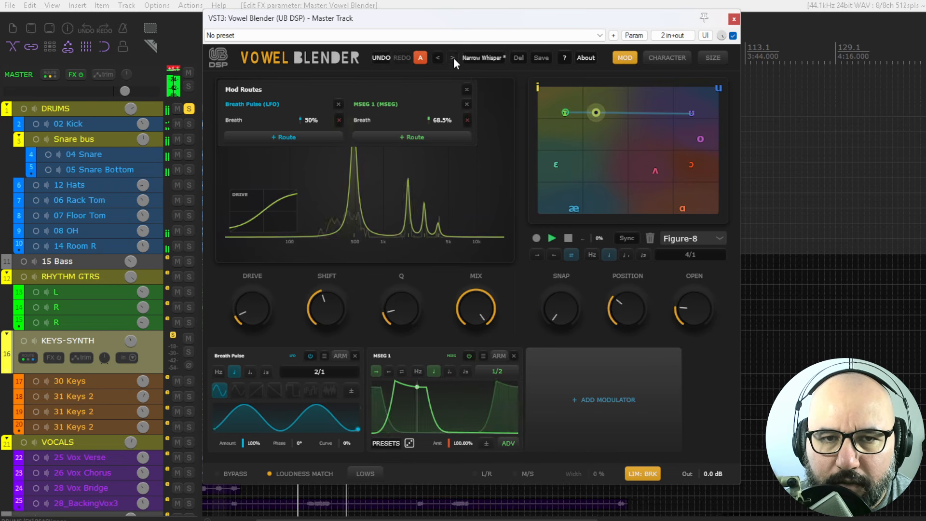
left_click(453, 57)
left_click(453, 57)
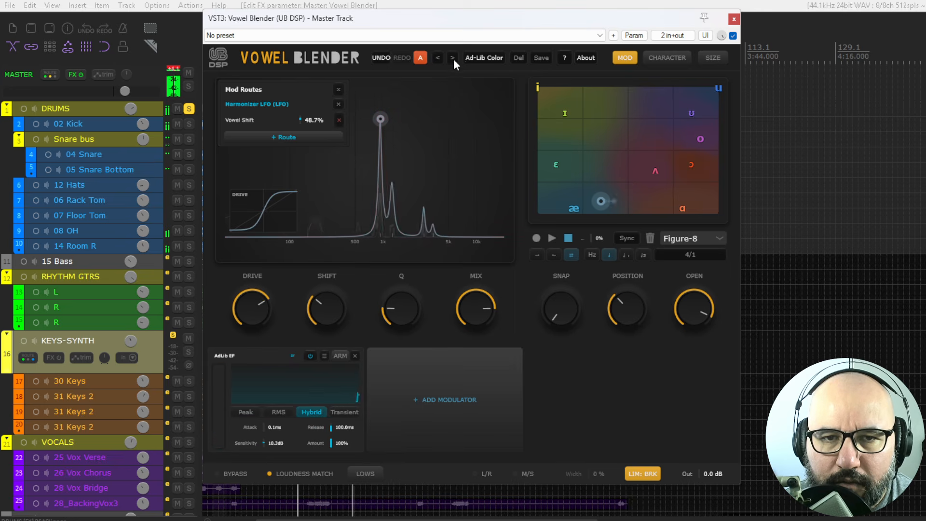
- Load the Riser Vowel preset from the Sound Design preset category
left_click(471, 56)
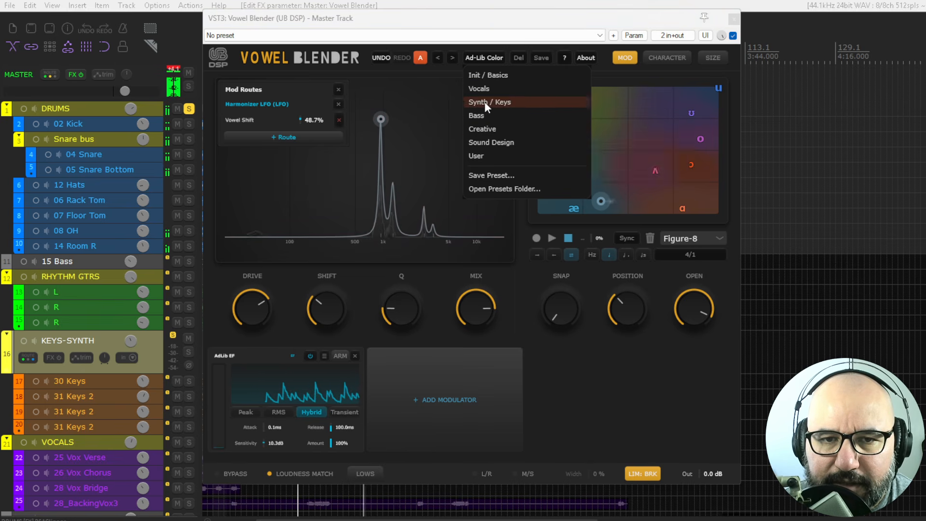
mouse_move(485, 141)
left_click(609, 143)
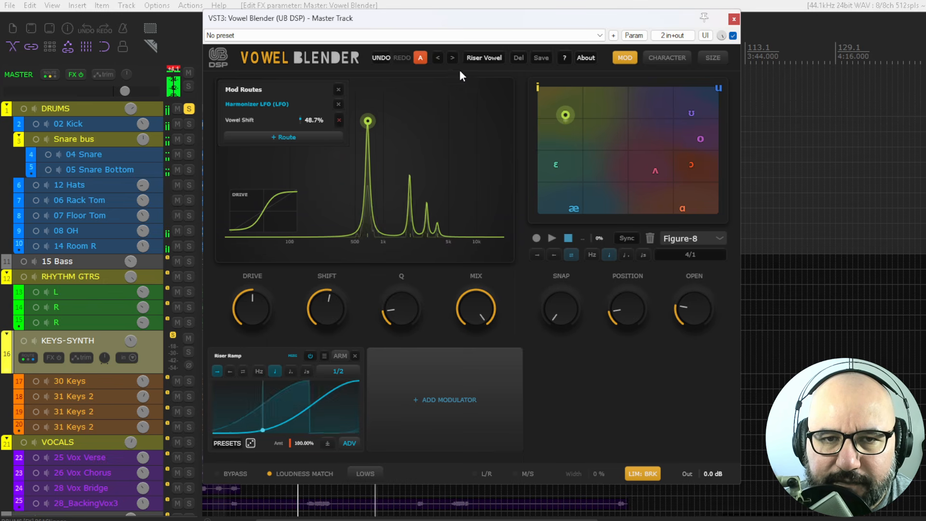
- Step forward through the presets to Vowel Sweep and adjust its Mix knob
left_click(451, 57)
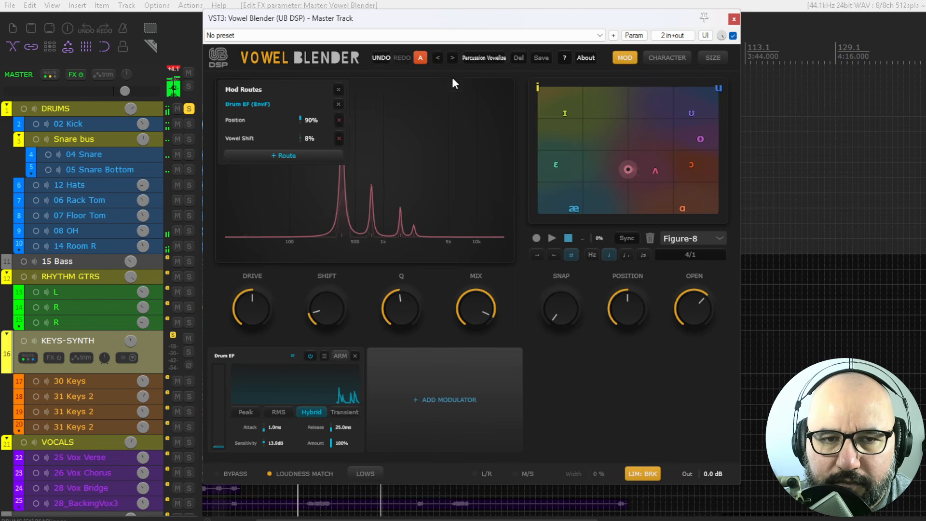
left_click(452, 57)
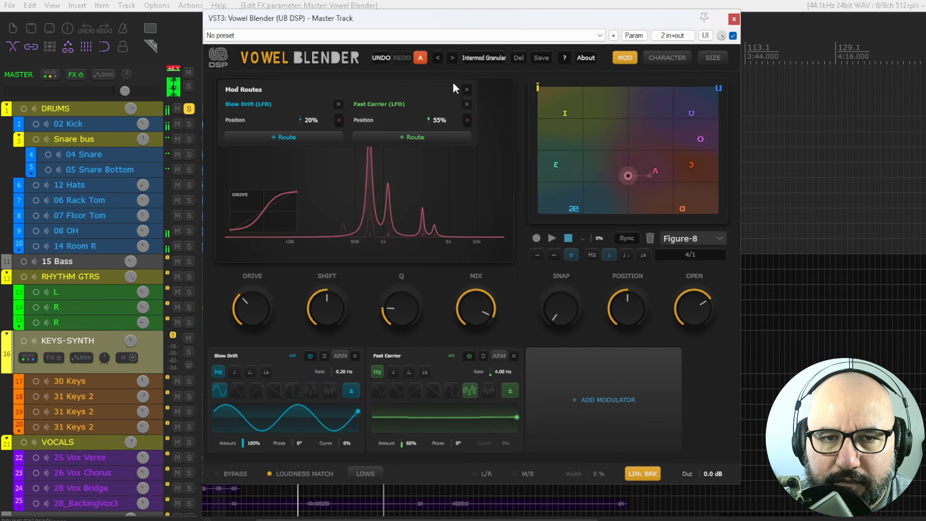
left_click(452, 58)
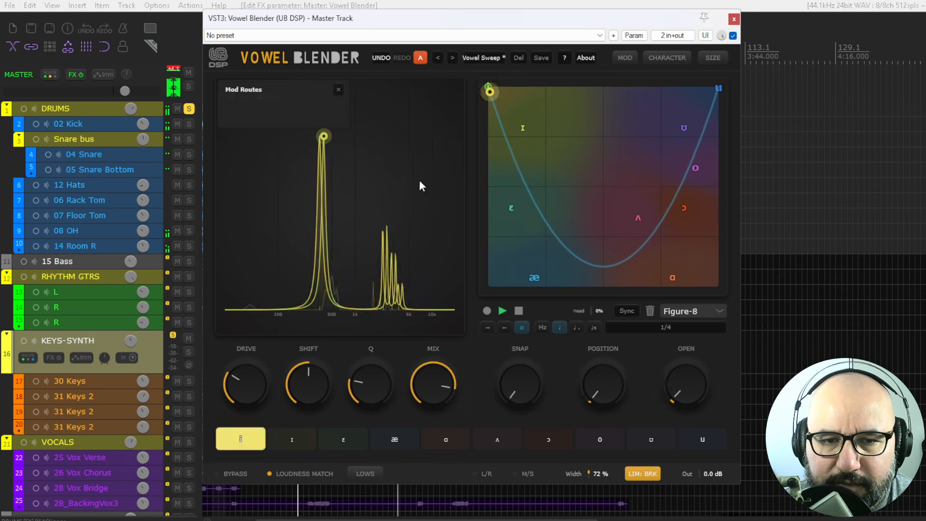
left_click_drag(437, 369, 430, 323)
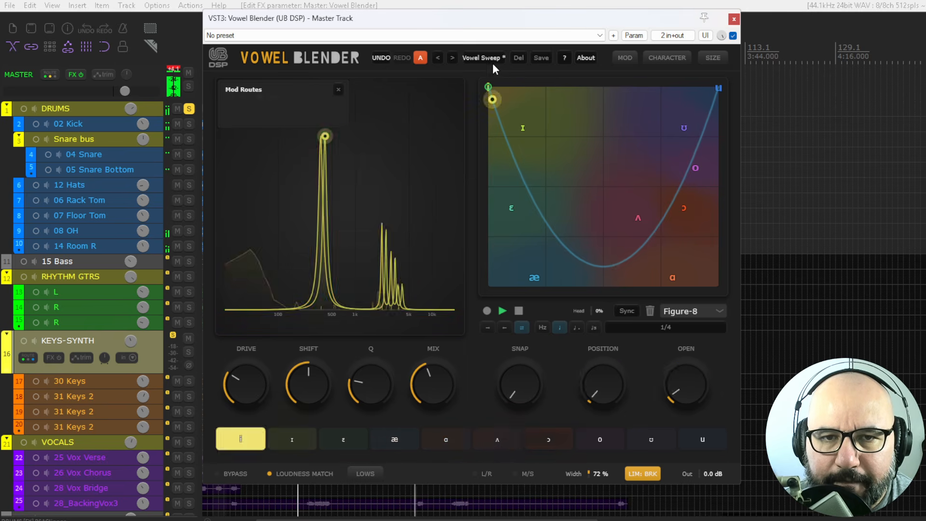
- Step forward to the Pitched Riser preset and lower its Mix
left_click(452, 57)
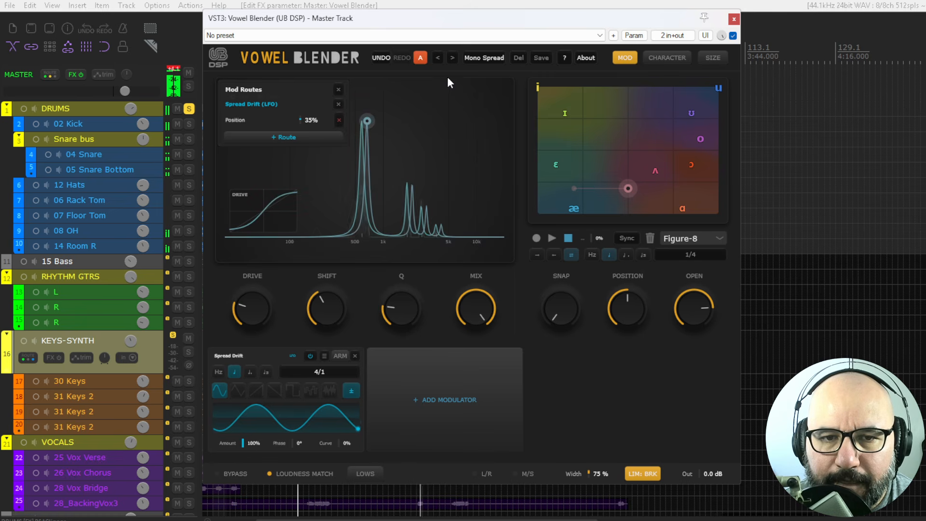
left_click(451, 58)
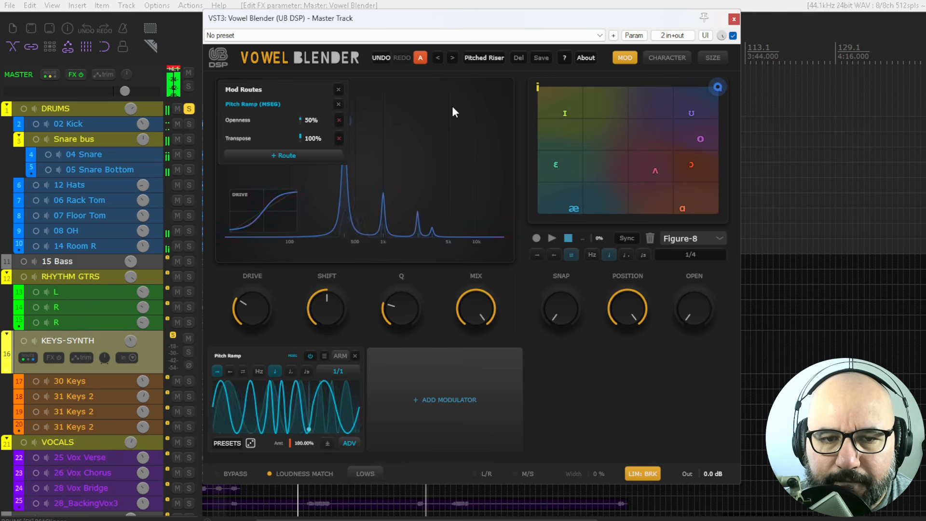
left_click_drag(480, 308, 473, 374)
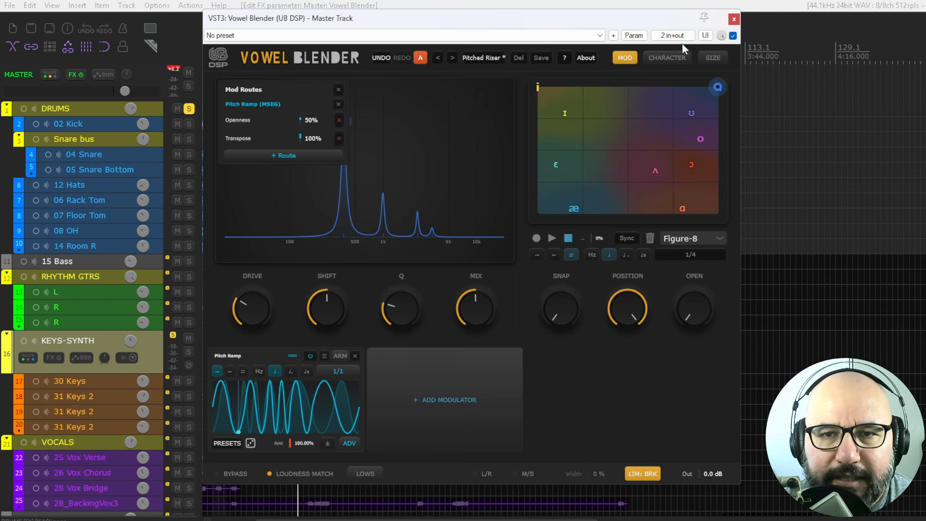
- Bypass the plugin and open the Performance Meter, selecting the Master track row
left_click(732, 36)
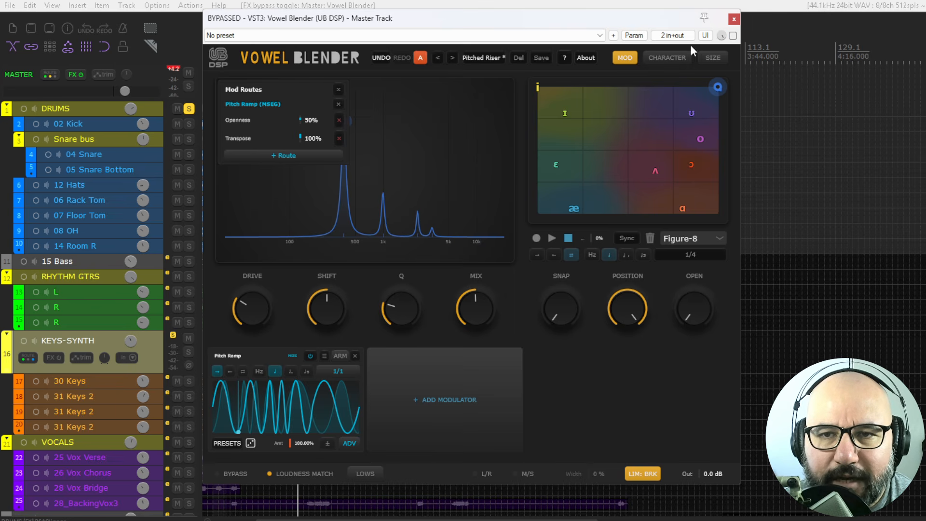
left_click(44, 6)
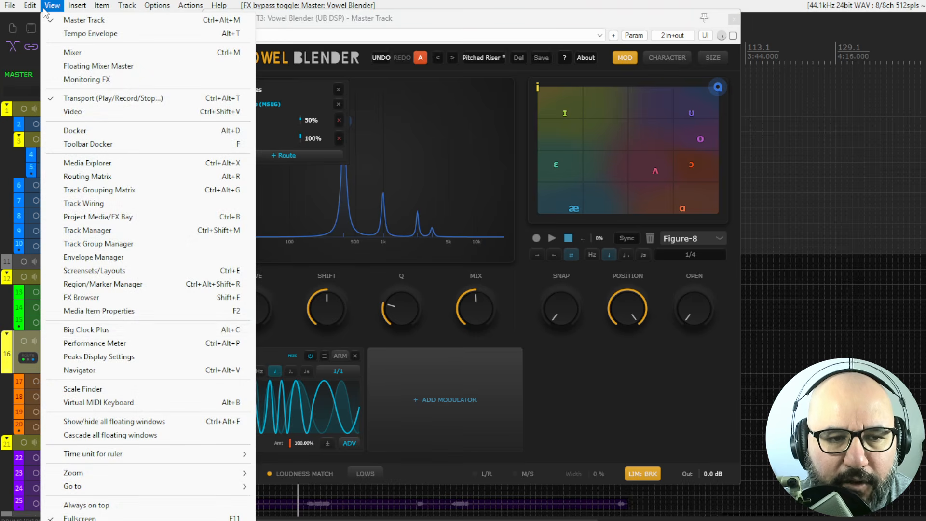
left_click(103, 345)
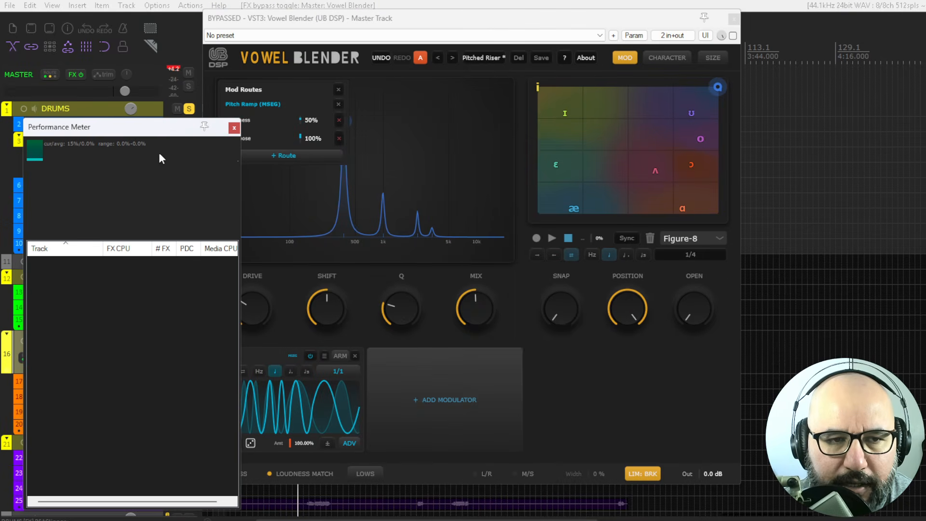
left_click_drag(133, 132, 125, 134)
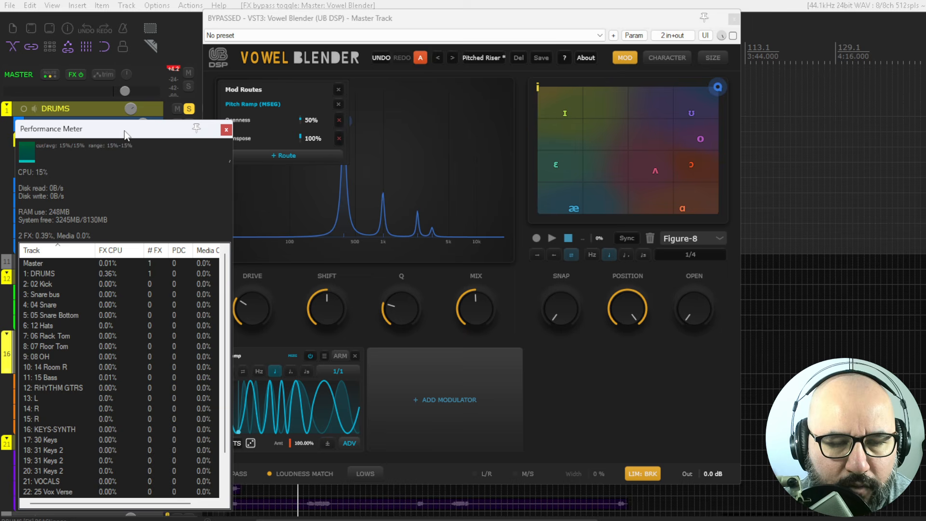
left_click(70, 262)
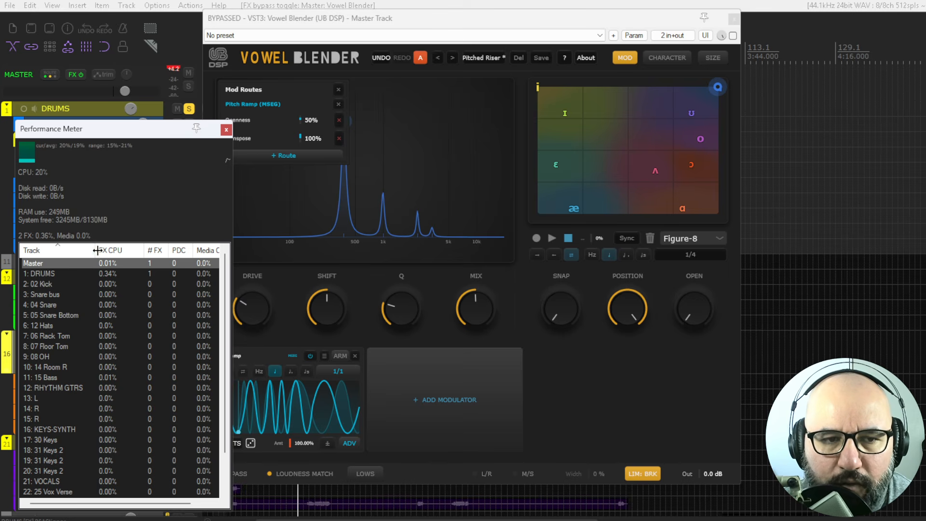
- Move the plugin window aside and re-enable the plugin
left_click_drag(591, 22, 622, 24)
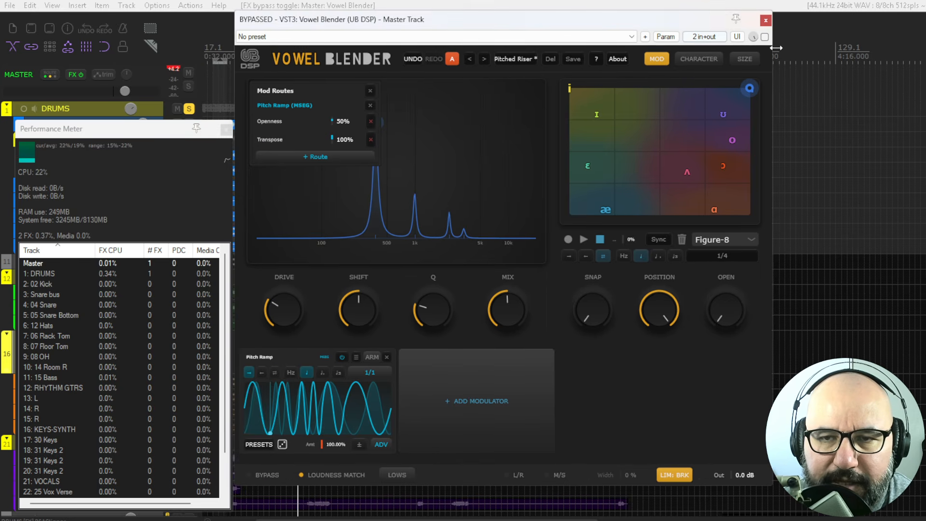
left_click(765, 36)
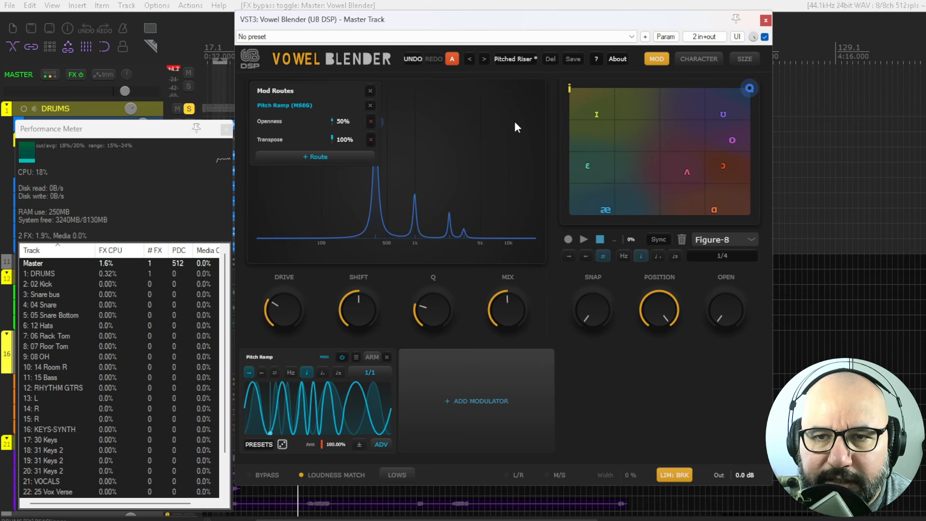
- Start playback and step through the presets from All Vowels Chant to Talkbox while watching CPU use
key("space")
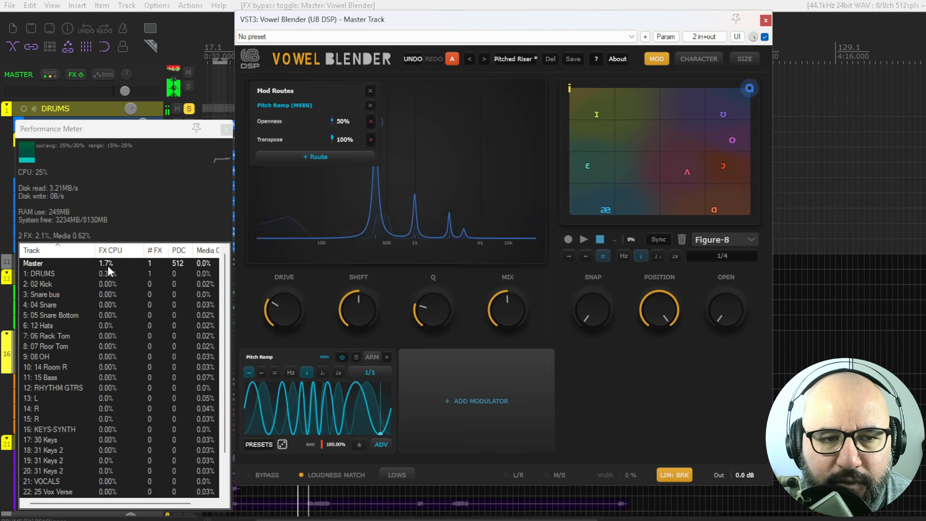
left_click(484, 58)
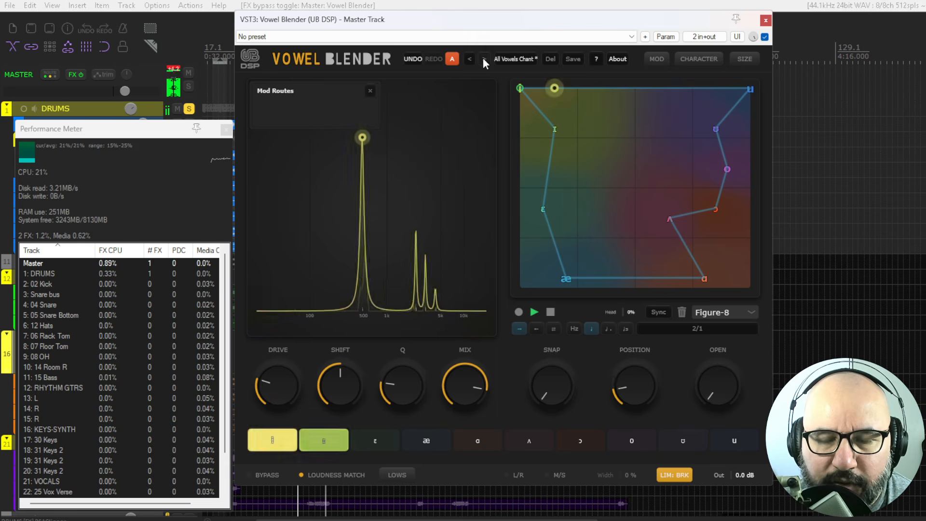
left_click(484, 59)
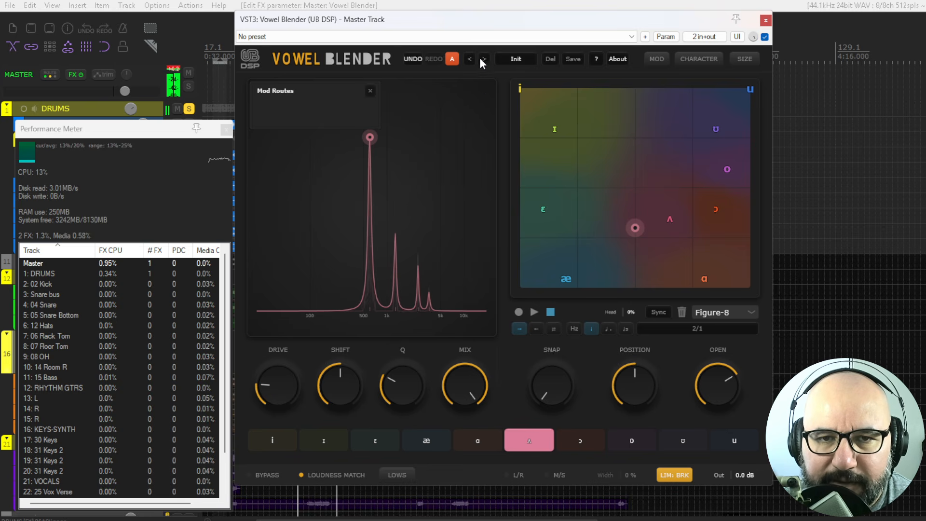
left_click(484, 59)
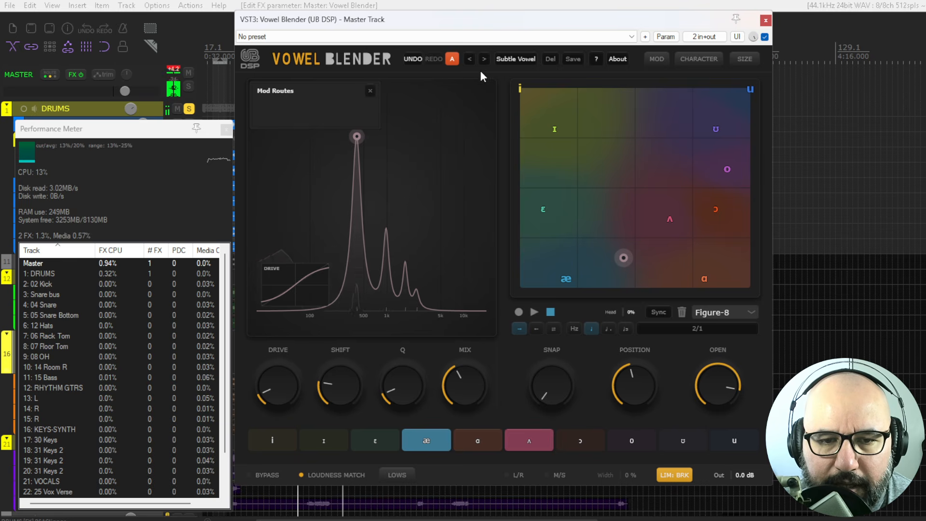
left_click(483, 59)
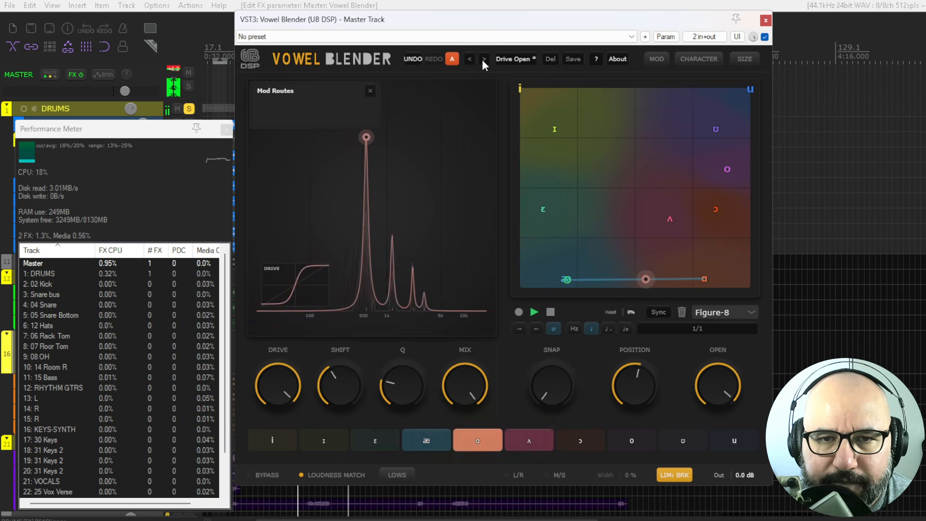
left_click(483, 60)
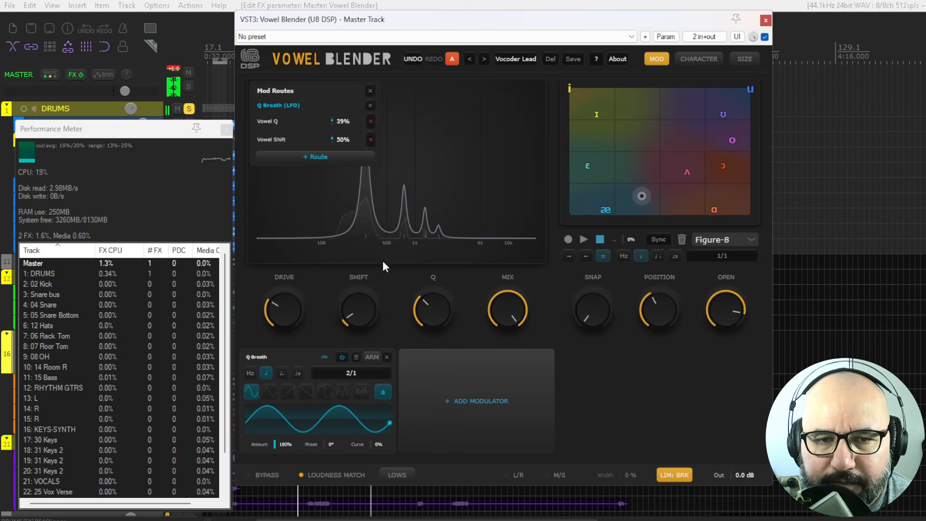
left_click(483, 59)
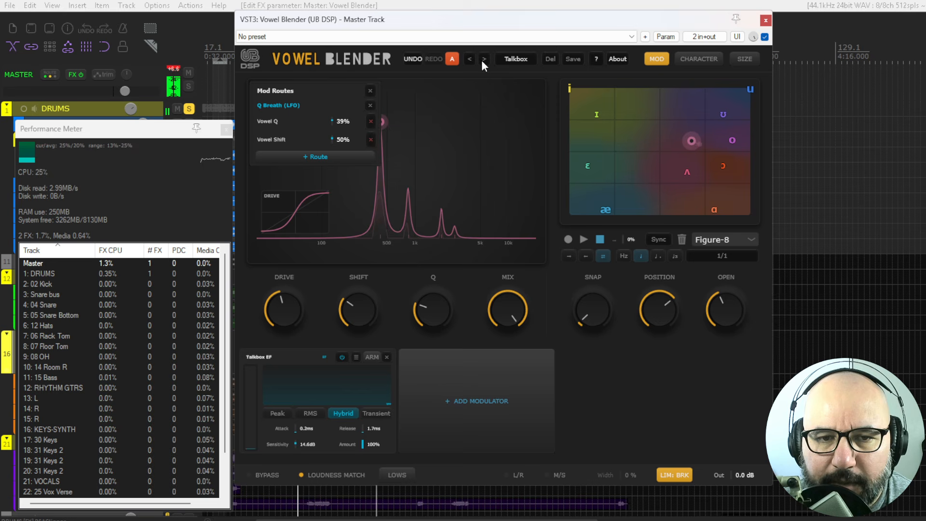